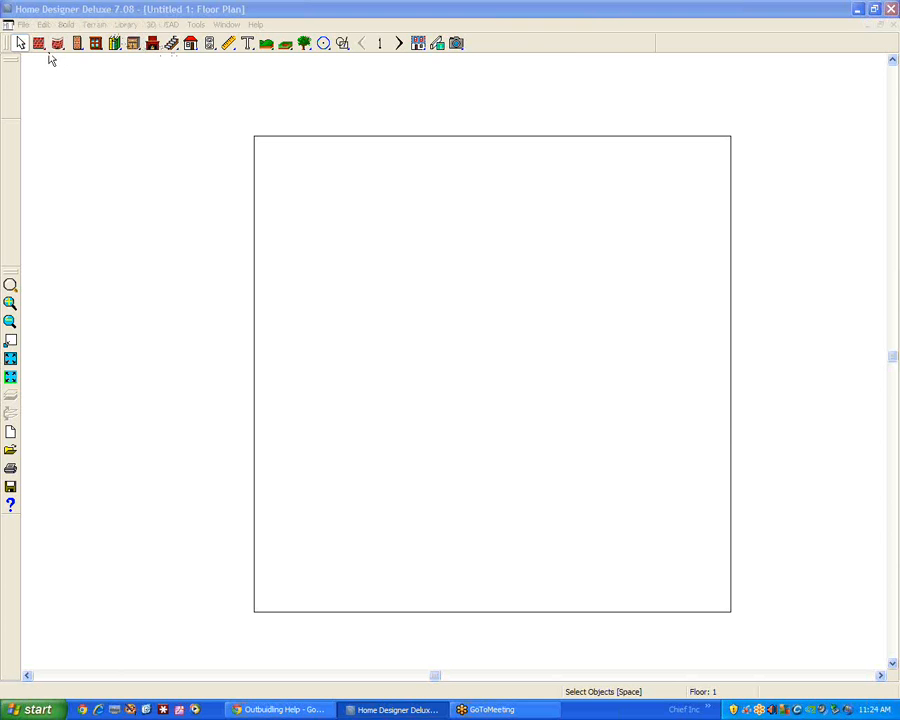
Draw two separate rectangular buildings with exterior walls, a larger one on the left and a smaller one on the right of the plot
{"action": "left_click", "coordinate": [40, 43]}
{"action": "mouse_move", "coordinate": [343, 352]}
{"action": "left_mouse_down"}
{"action": "mouse_move", "coordinate": [418, 352]}
{"action": "mouse_move", "coordinate": [418, 405]}
{"action": "mouse_move", "coordinate": [344, 405]}
{"action": "mouse_move", "coordinate": [341, 351]}
{"action": "left_mouse_up"}
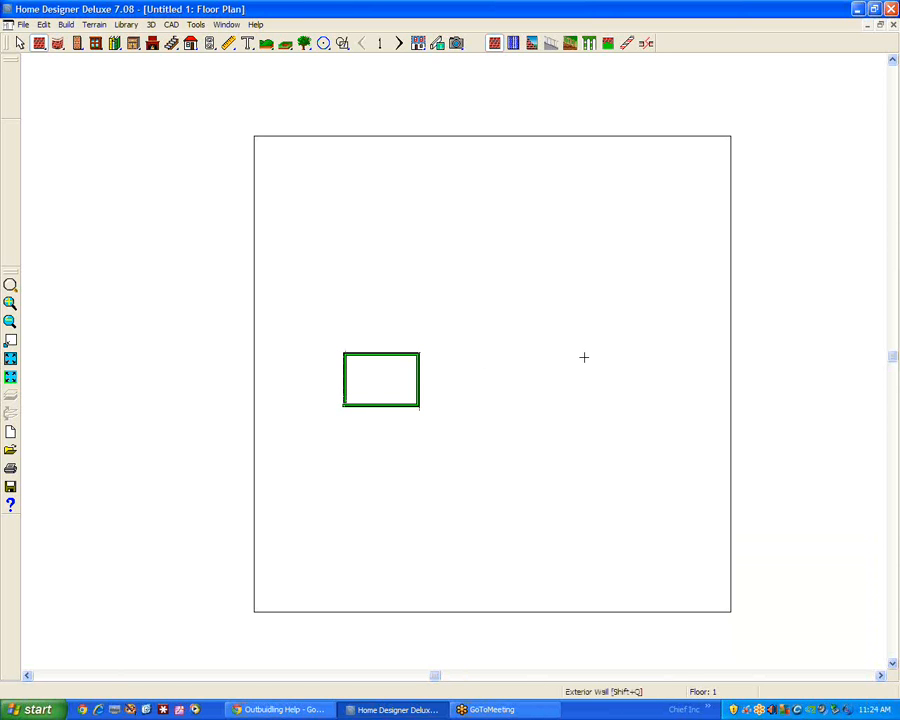
{"action": "mouse_move", "coordinate": [595, 356]}
{"action": "left_mouse_down"}
{"action": "mouse_move", "coordinate": [593, 403]}
{"action": "mouse_move", "coordinate": [591, 311]}
{"action": "mouse_move", "coordinate": [652, 311]}
{"action": "mouse_move", "coordinate": [640, 311]}
{"action": "mouse_move", "coordinate": [648, 313]}
{"action": "mouse_move", "coordinate": [649, 356]}
{"action": "mouse_move", "coordinate": [593, 356]}
{"action": "left_mouse_up"}
{"action": "key", "text": "space"}
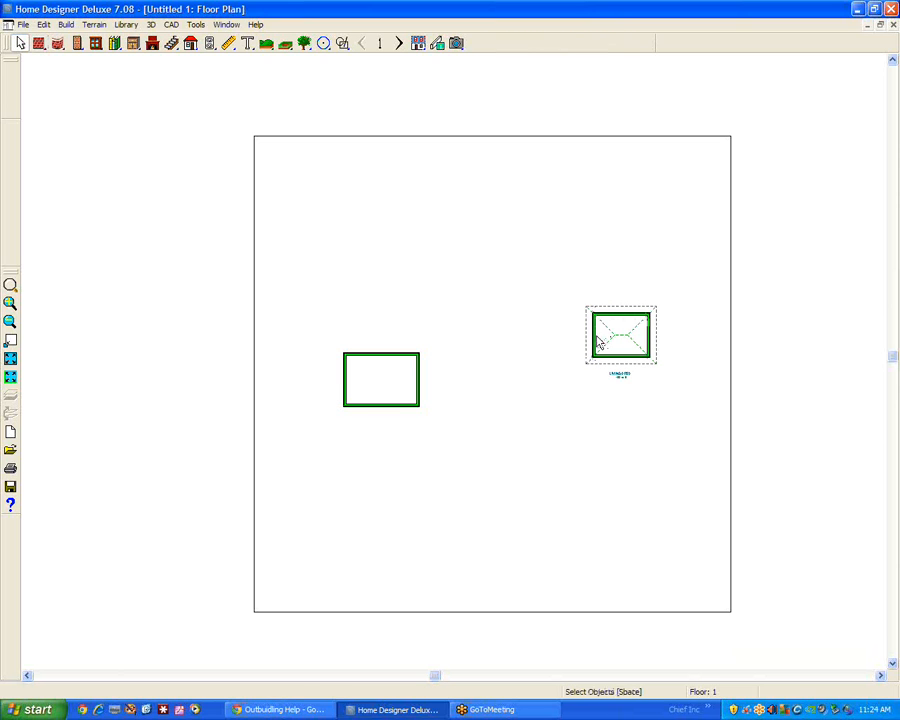
{"action": "left_click", "coordinate": [394, 395]}
{"action": "double_click", "coordinate": [394, 395]}
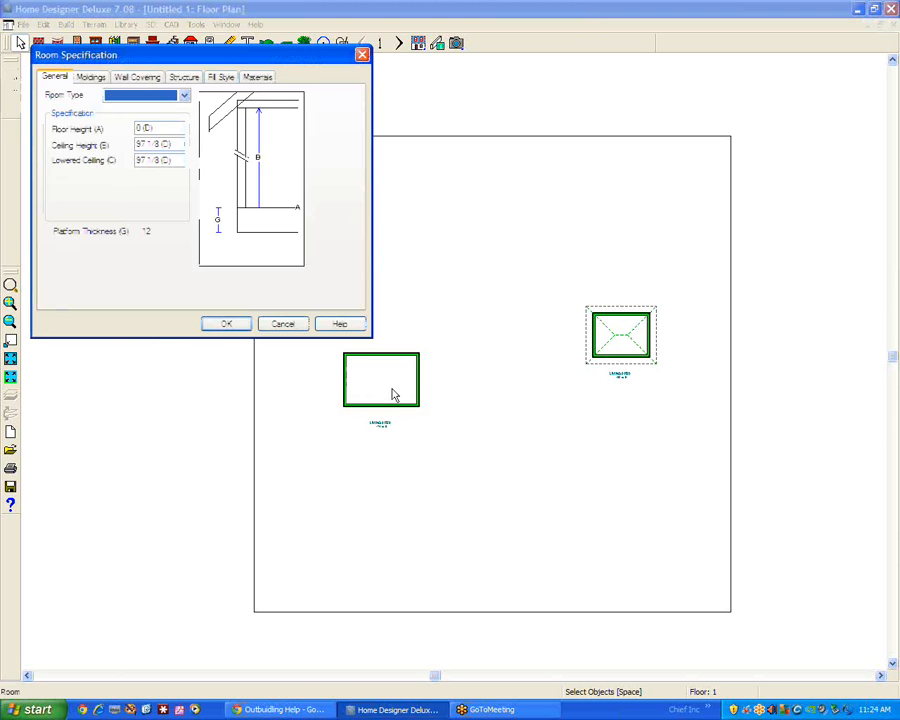
{"action": "left_click", "coordinate": [287, 324]}
{"action": "left_click_drag", "start_coordinate": [558, 278], "coordinate": [685, 412]}
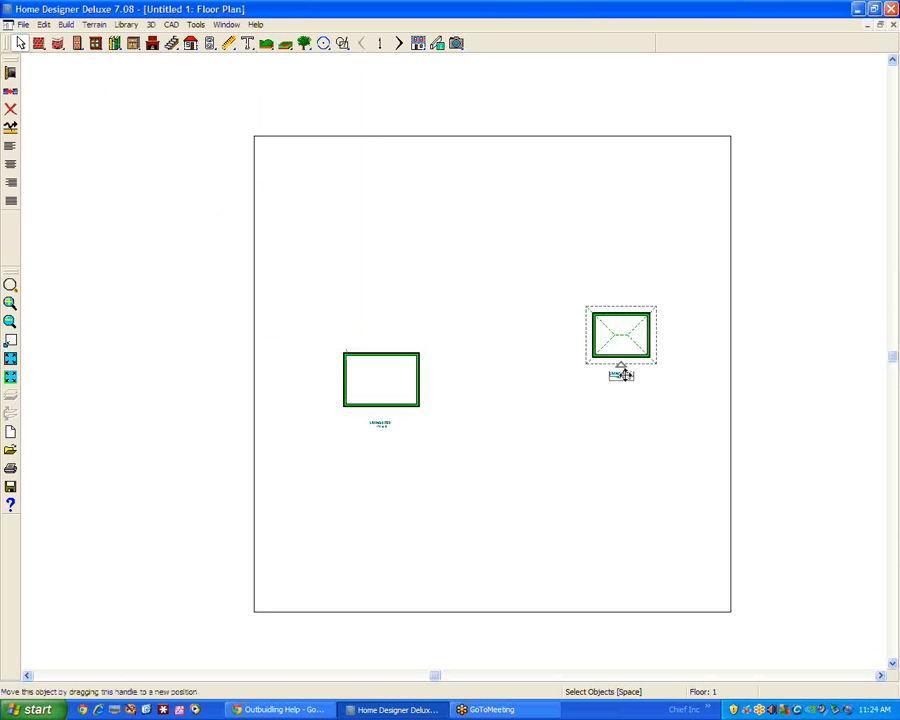
{"action": "left_click", "coordinate": [676, 358]}
Use Move Area to shift the smaller building down and slightly left so it lines up roughly with the larger one
{"action": "left_click", "coordinate": [44, 24]}
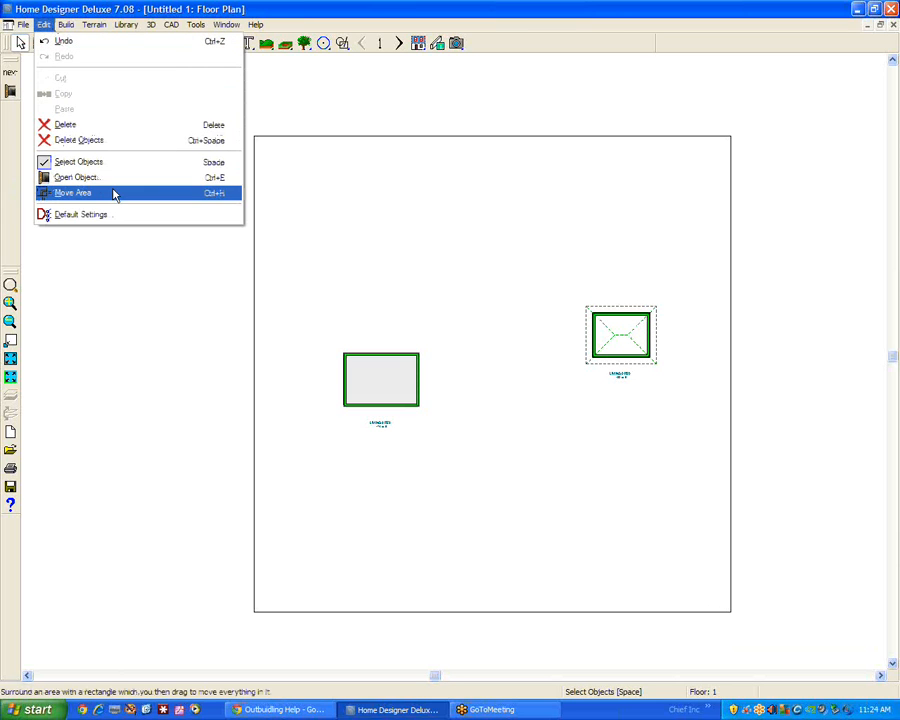
{"action": "left_click", "coordinate": [114, 194]}
{"action": "left_click_drag", "start_coordinate": [554, 272], "coordinate": [697, 398]}
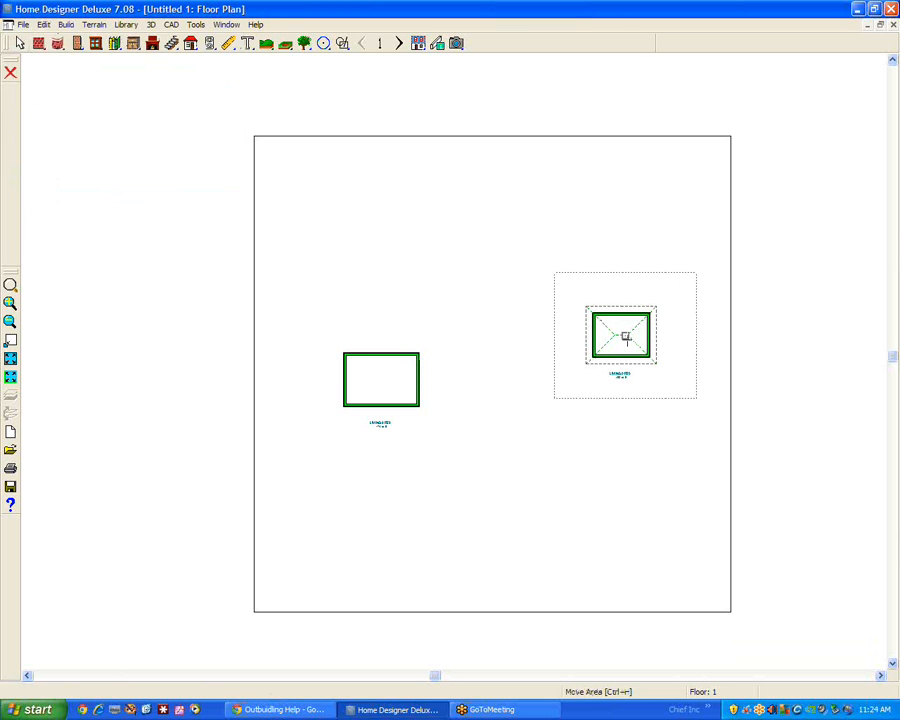
{"action": "left_click_drag", "start_coordinate": [625, 337], "coordinate": [608, 379]}
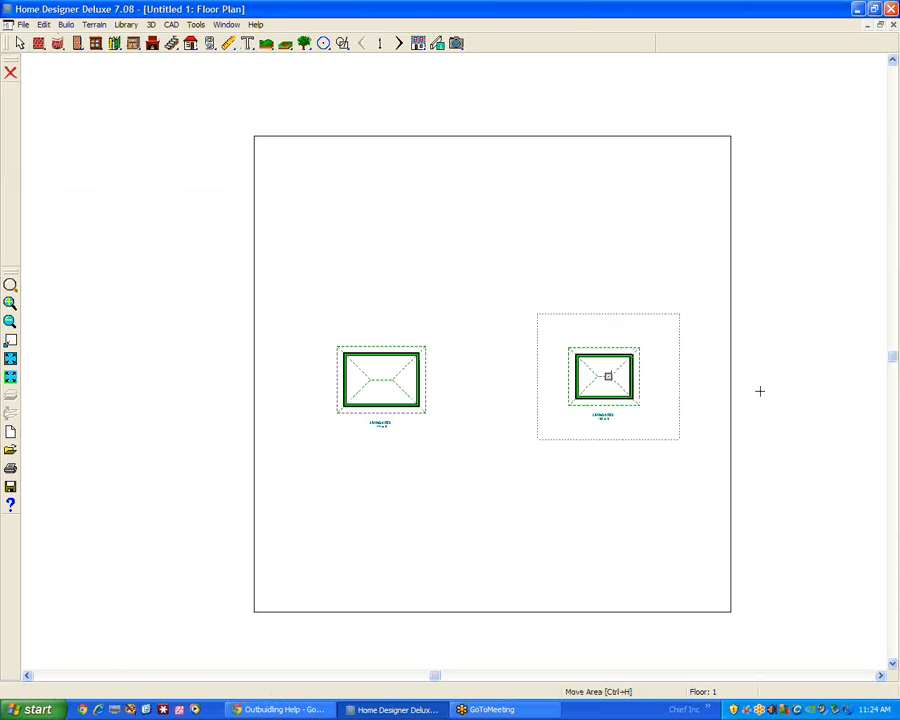
{"action": "key", "text": "space"}
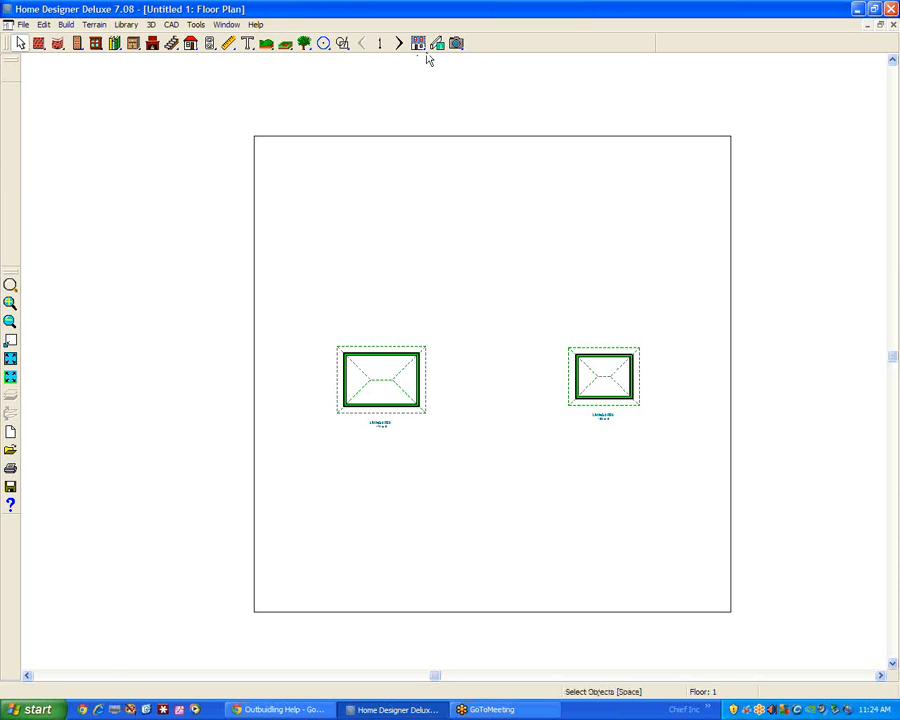
Examine both buildings on the terrain in a 3D full overview and return to the floor plan
{"action": "left_click", "coordinate": [458, 46]}
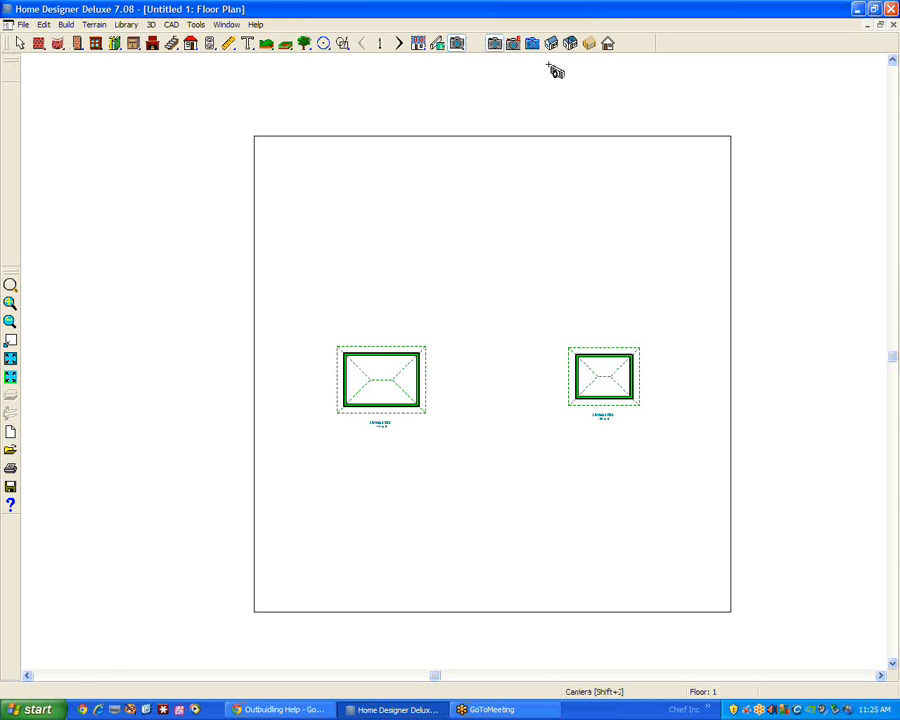
{"action": "left_click", "coordinate": [552, 44]}
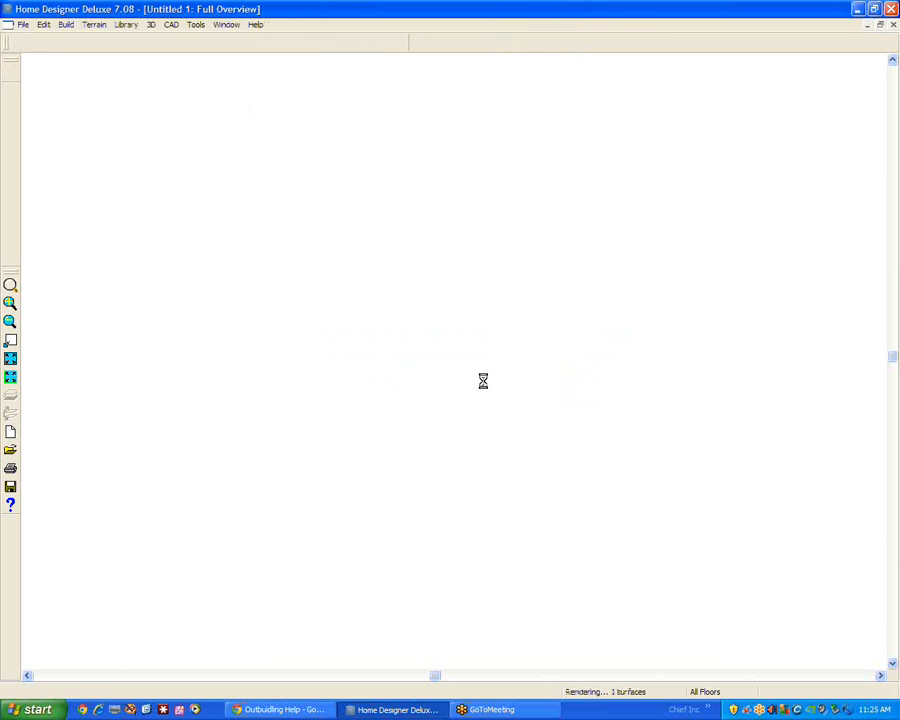
{"action": "left_click_drag", "start_coordinate": [482, 378], "coordinate": [591, 352]}
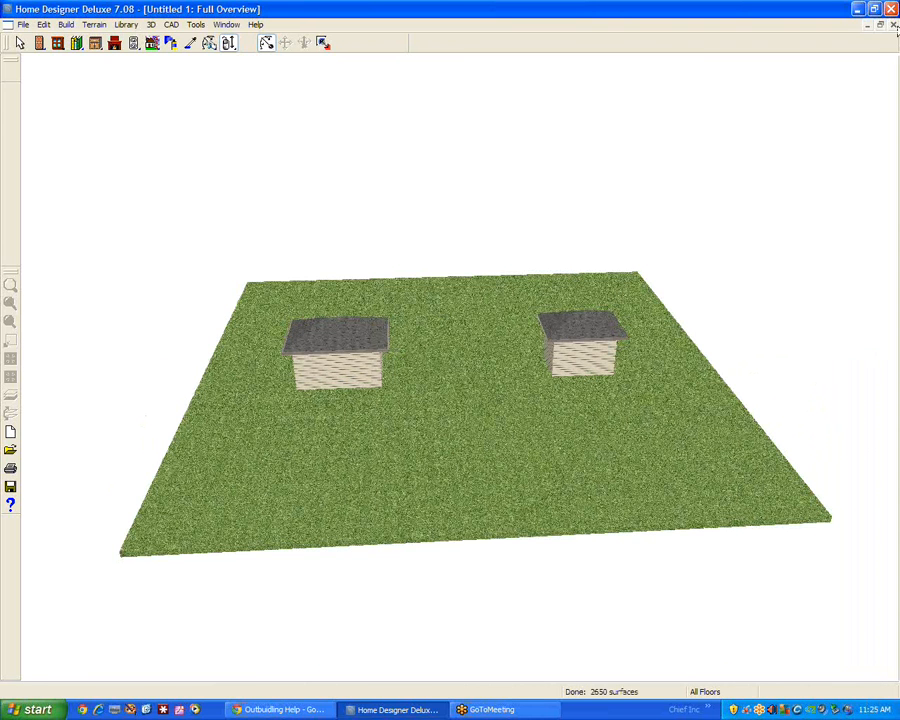
{"action": "left_click", "coordinate": [894, 24]}
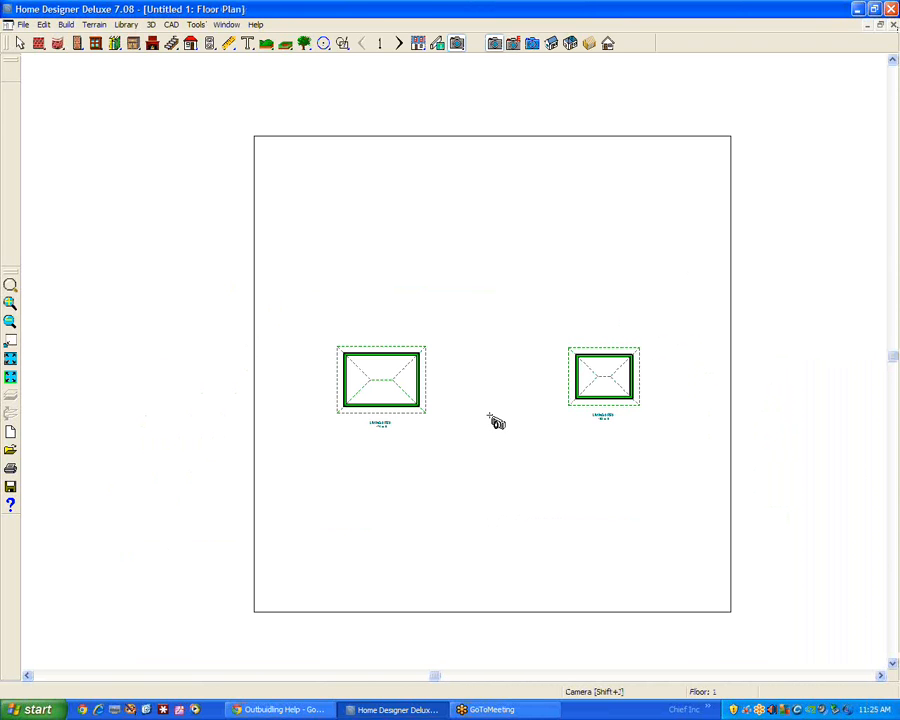
Check the floor and ceiling heights in the room specifications of both buildings
{"action": "scroll", "coordinate": [492, 412], "scroll_direction": "up", "scroll_amount": 2}
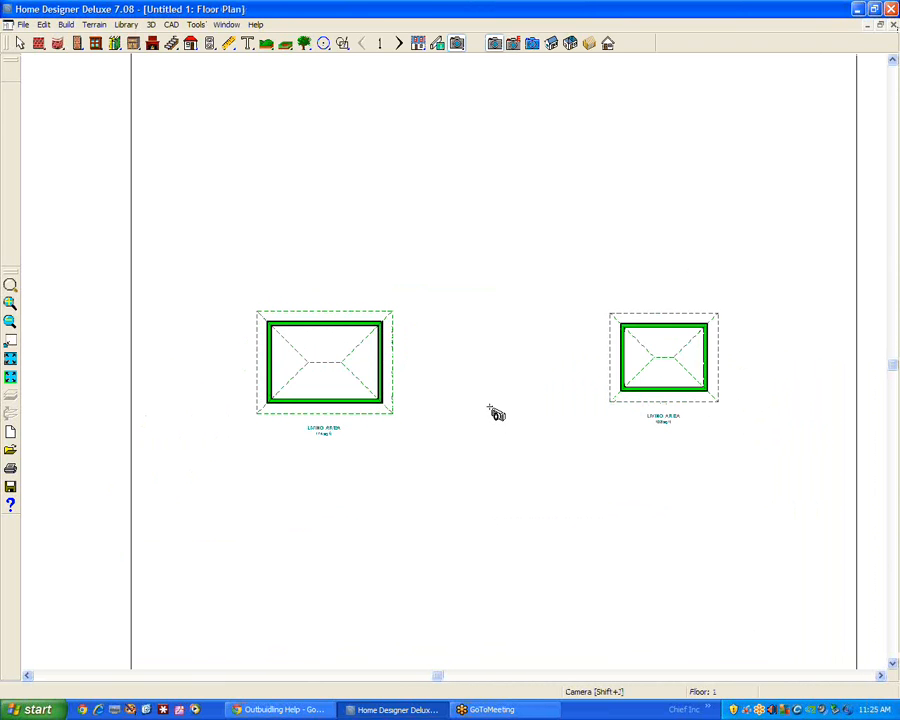
{"action": "right_click", "coordinate": [319, 351]}
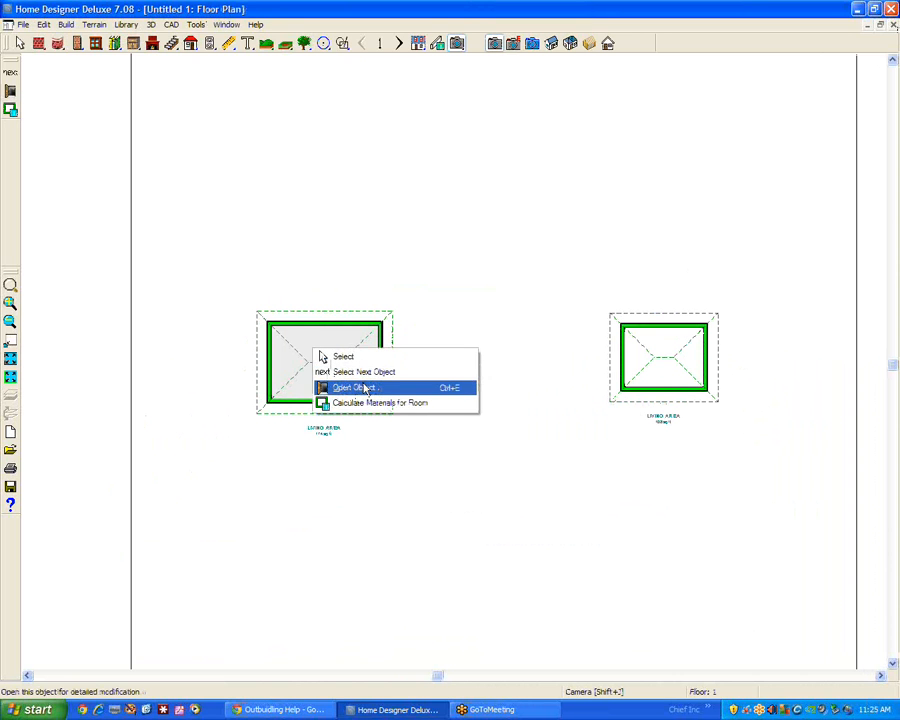
{"action": "left_click", "coordinate": [366, 389]}
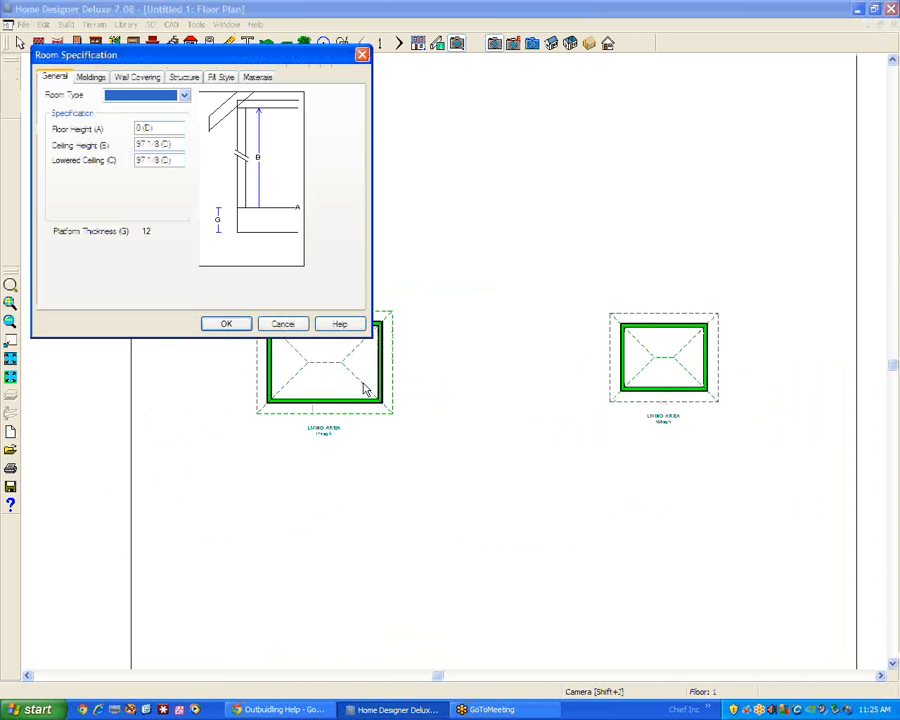
{"action": "left_click", "coordinate": [160, 129]}
{"action": "left_click", "coordinate": [281, 323]}
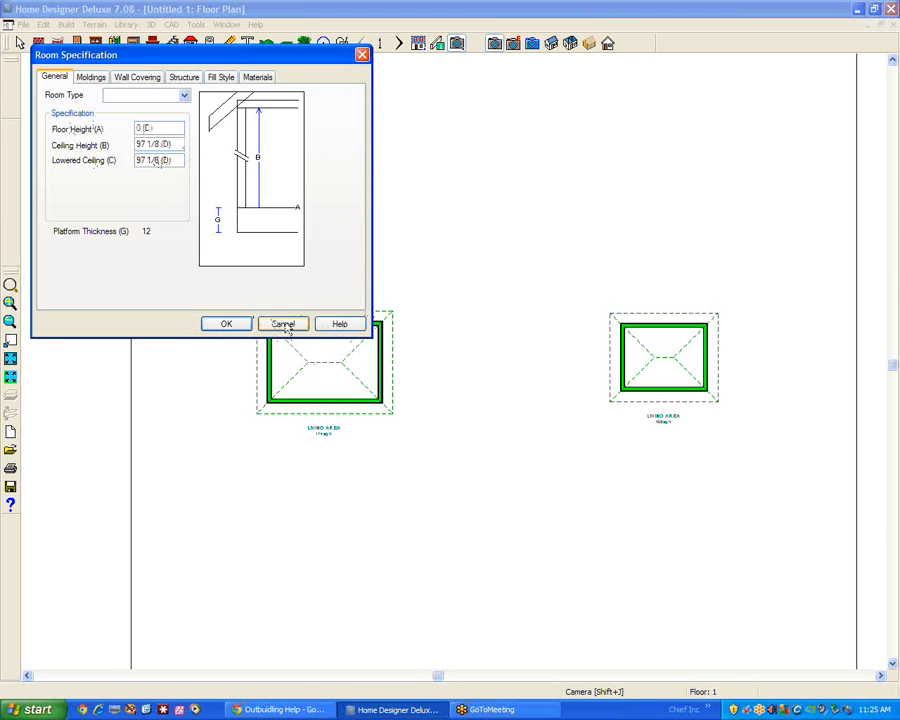
{"action": "right_click", "coordinate": [663, 347]}
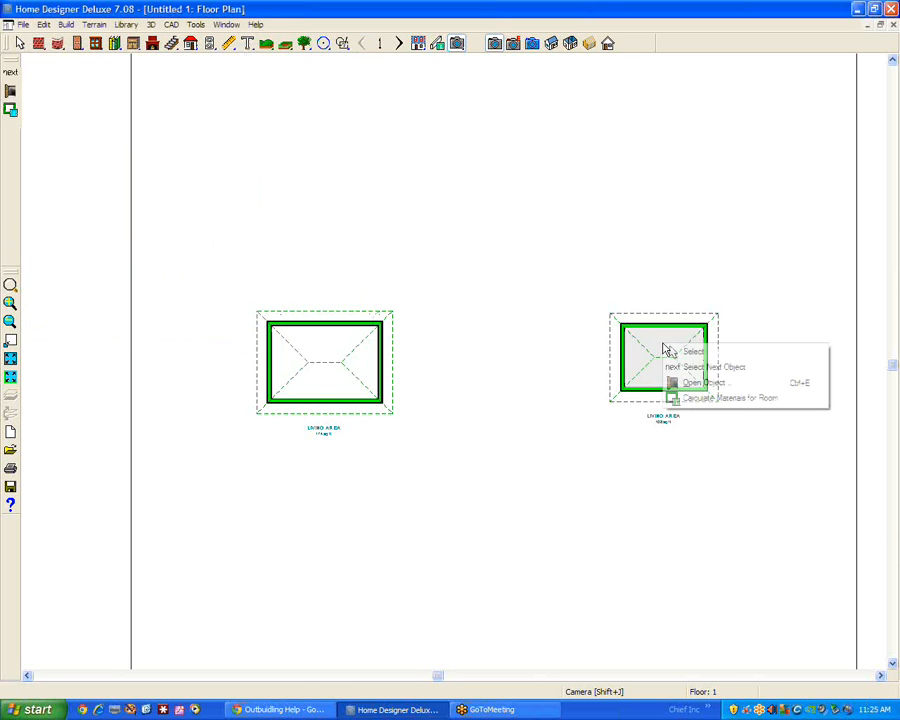
{"action": "left_click", "coordinate": [703, 383]}
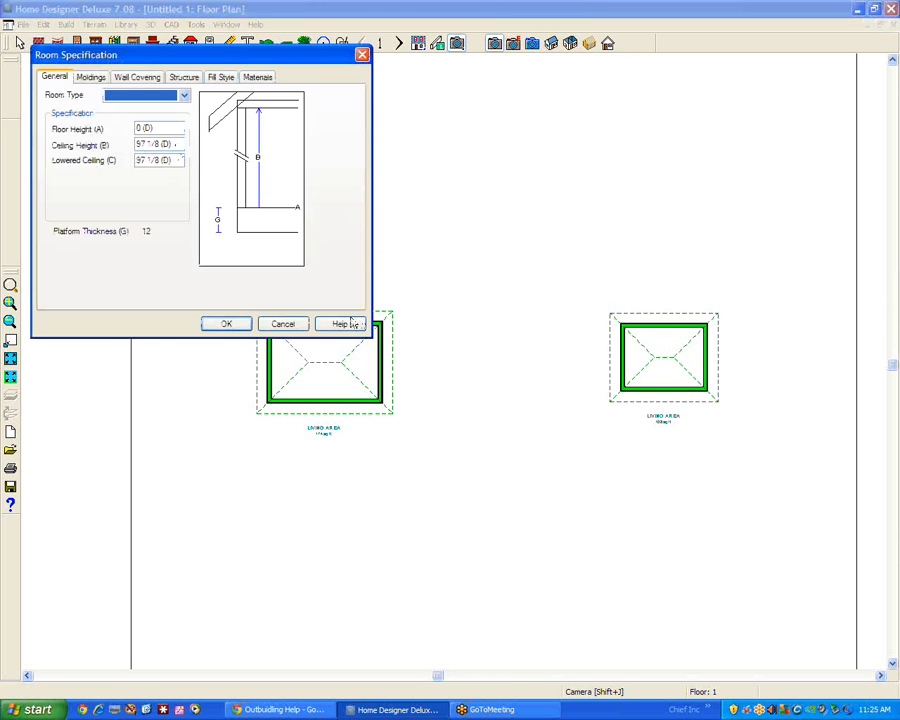
{"action": "left_click", "coordinate": [287, 323]}
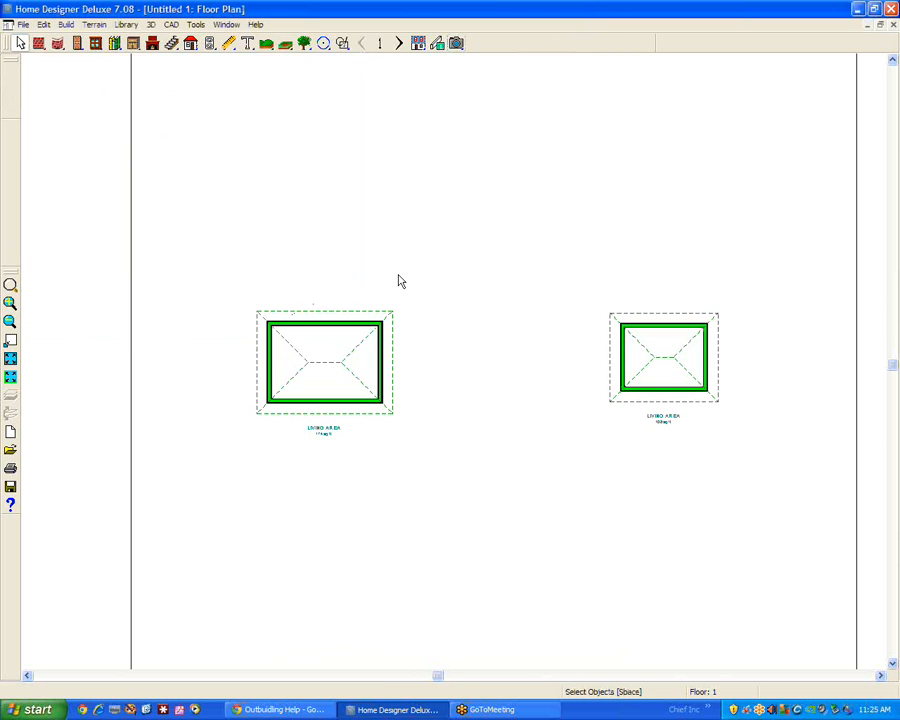
Try a flat terrain region covering the larger building's half of the plot, and delete it after checking its line and fill settings
{"action": "scroll", "coordinate": [422, 280], "scroll_direction": "down", "scroll_amount": 2}
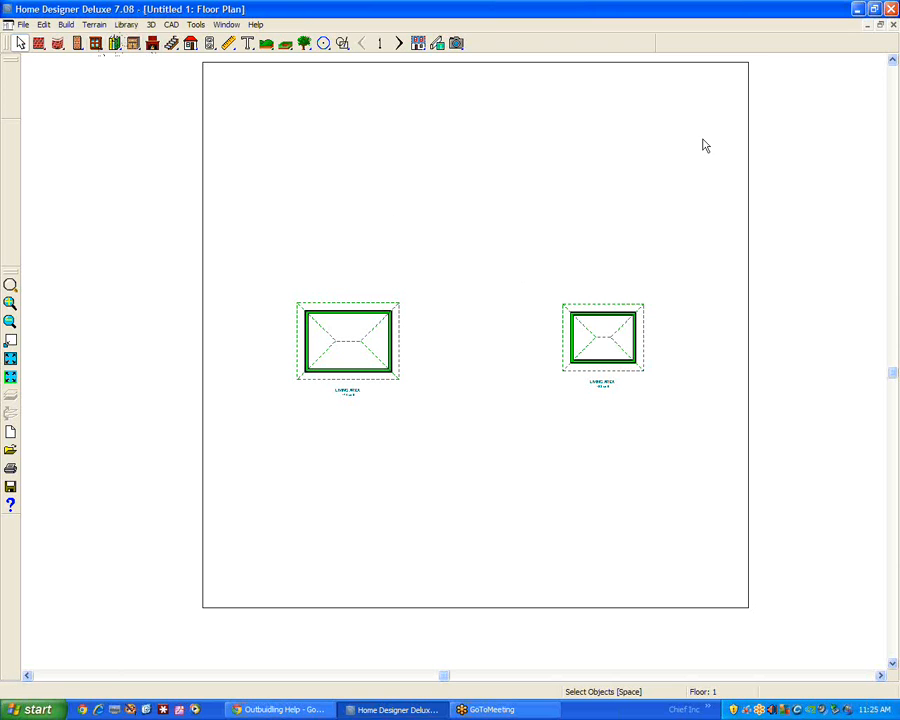
{"action": "left_click", "coordinate": [893, 61]}
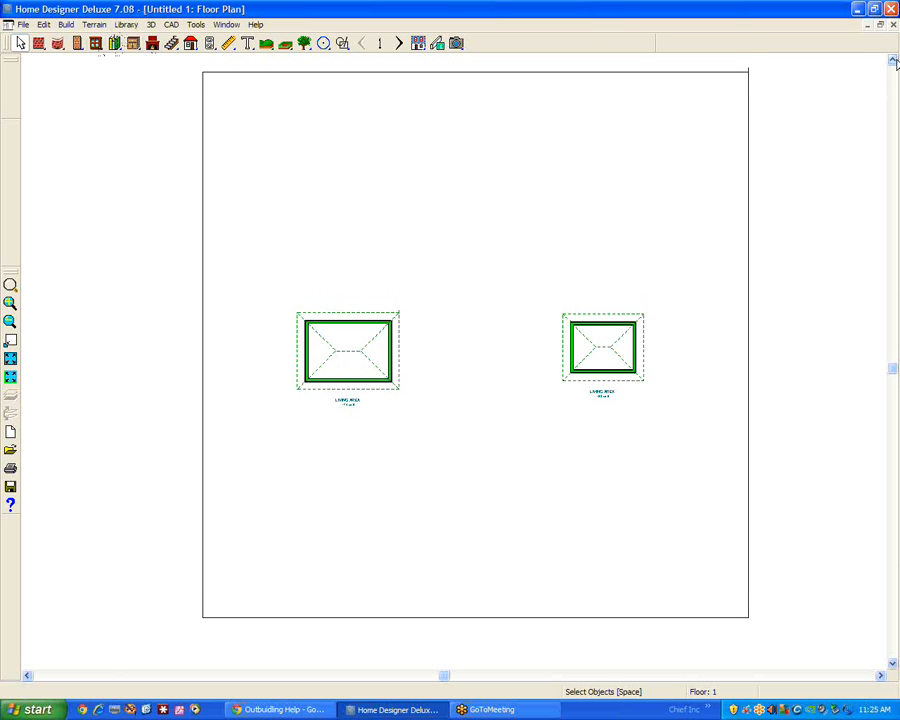
{"action": "left_click", "coordinate": [96, 25]}
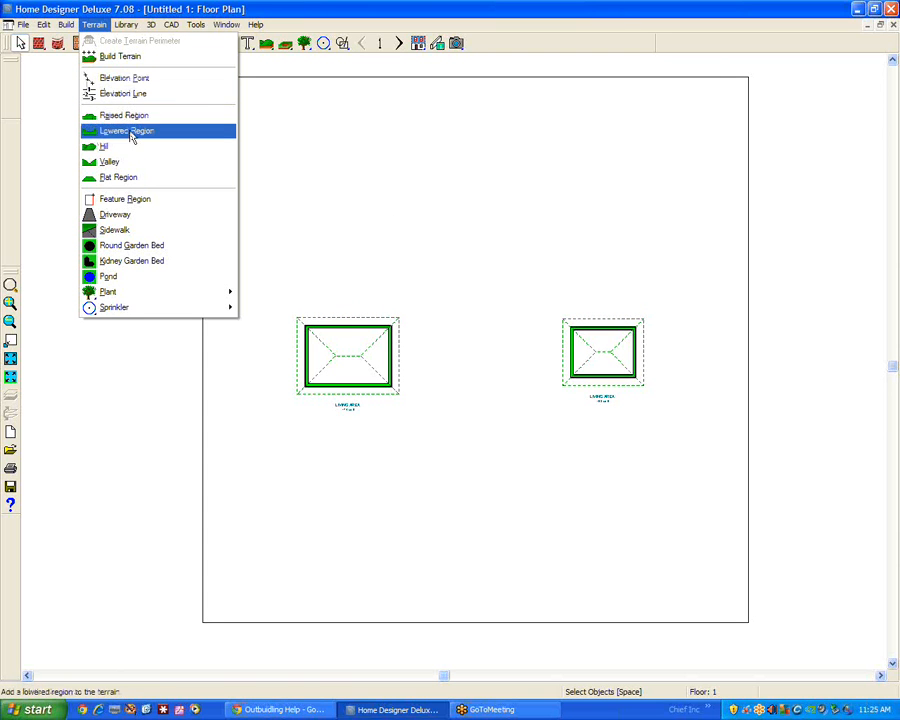
{"action": "left_click", "coordinate": [120, 180]}
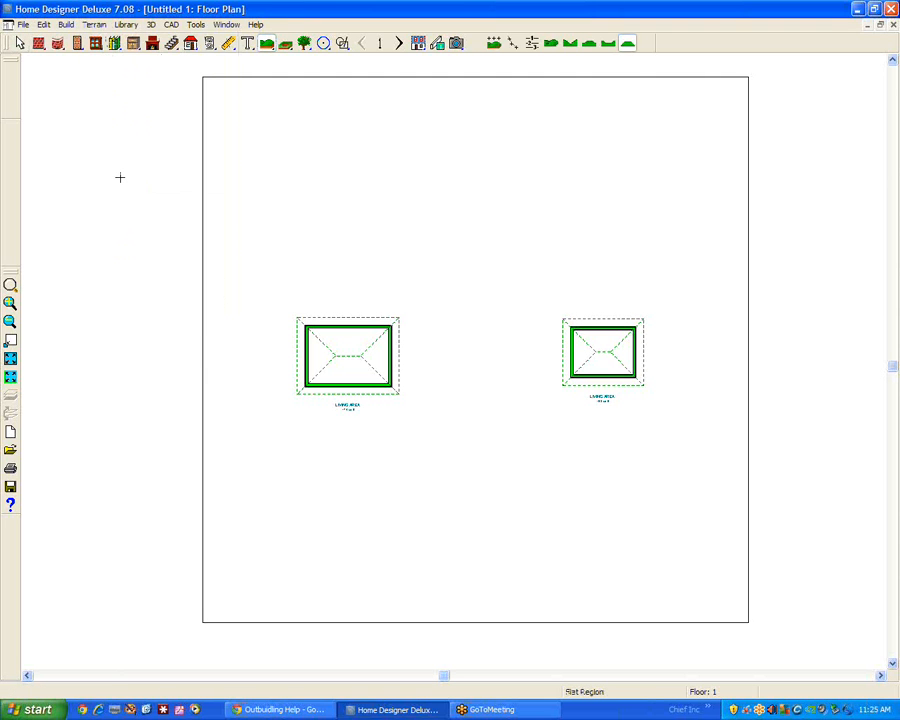
{"action": "left_click_drag", "start_coordinate": [187, 68], "coordinate": [438, 643]}
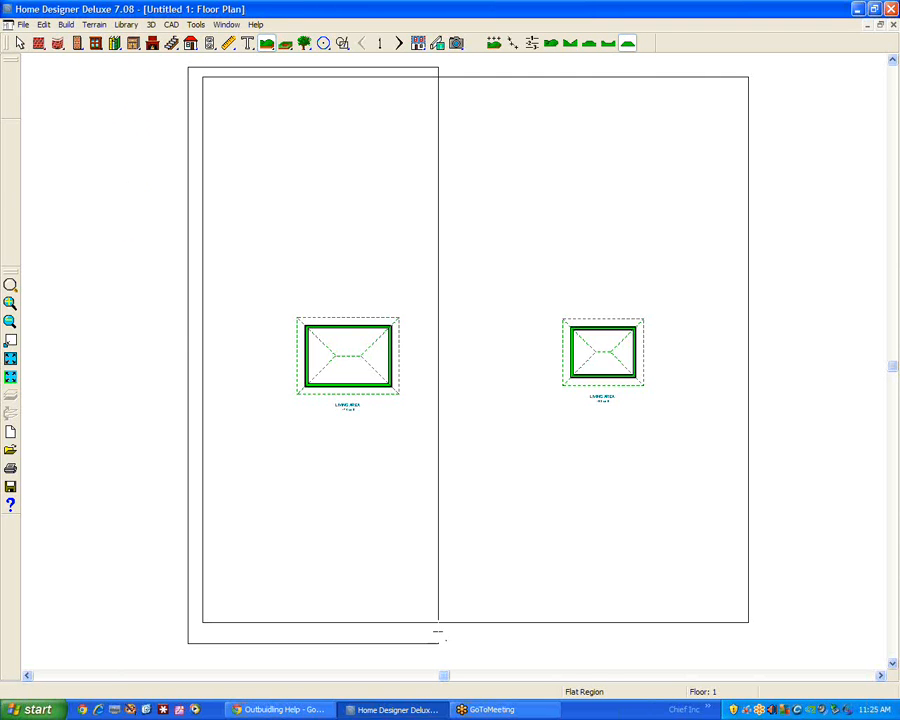
{"action": "right_click", "coordinate": [437, 249]}
{"action": "left_click", "coordinate": [471, 289]}
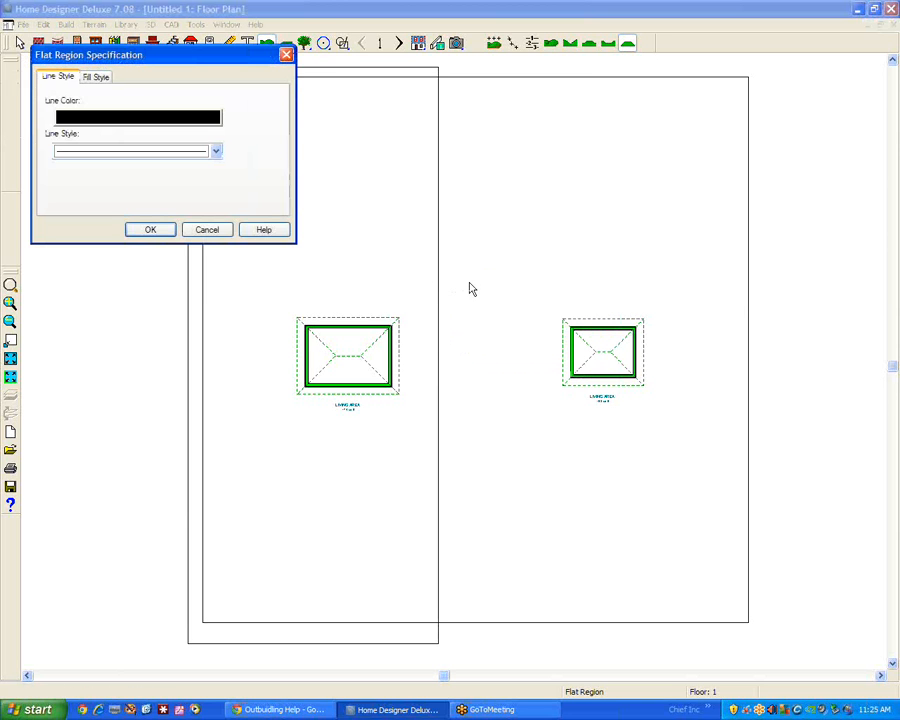
{"action": "left_click", "coordinate": [97, 79]}
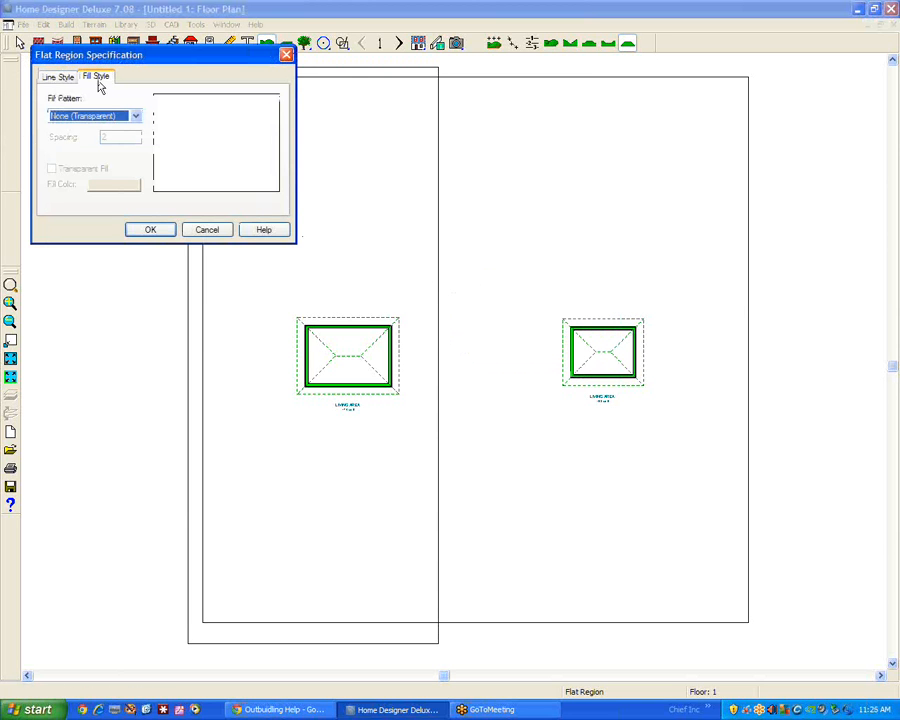
{"action": "left_click", "coordinate": [205, 230]}
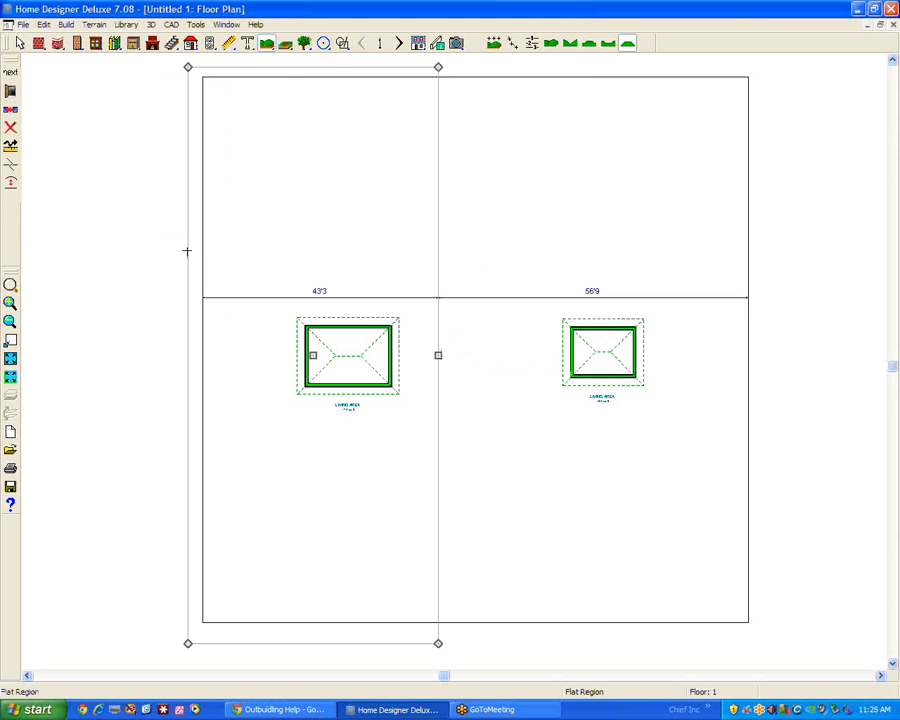
{"action": "key", "text": "Delete"}
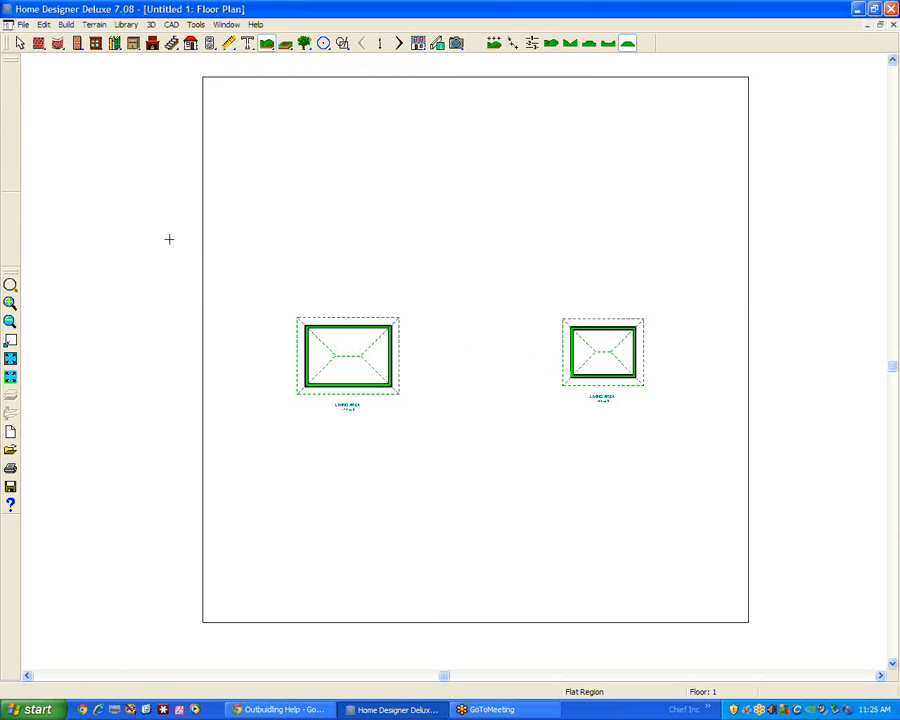
Draw two vertical elevation lines across the terrain, one on each side of the larger building, with both ends extending past the perimeter
{"action": "left_click", "coordinate": [91, 28]}
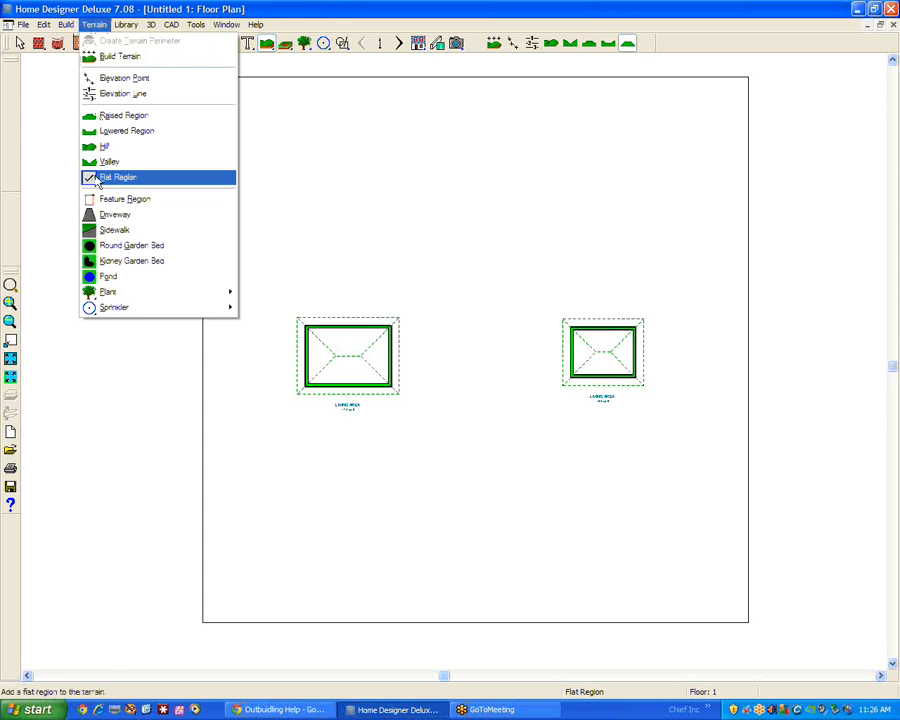
{"action": "left_click", "coordinate": [158, 96]}
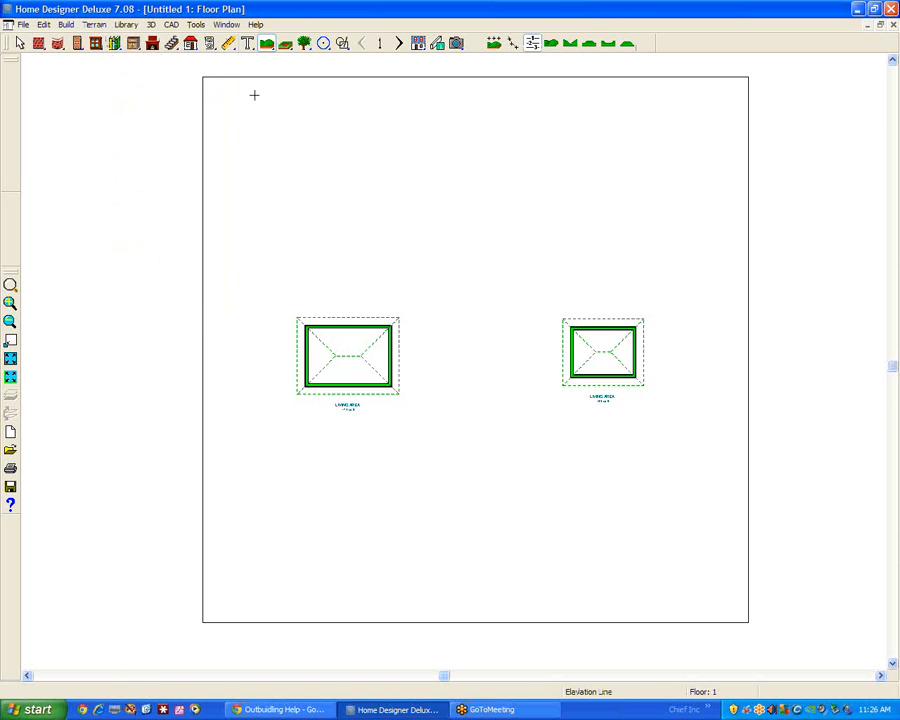
{"action": "left_click_drag", "start_coordinate": [215, 68], "coordinate": [215, 645]}
{"action": "left_click_drag", "start_coordinate": [396, 72], "coordinate": [398, 645]}
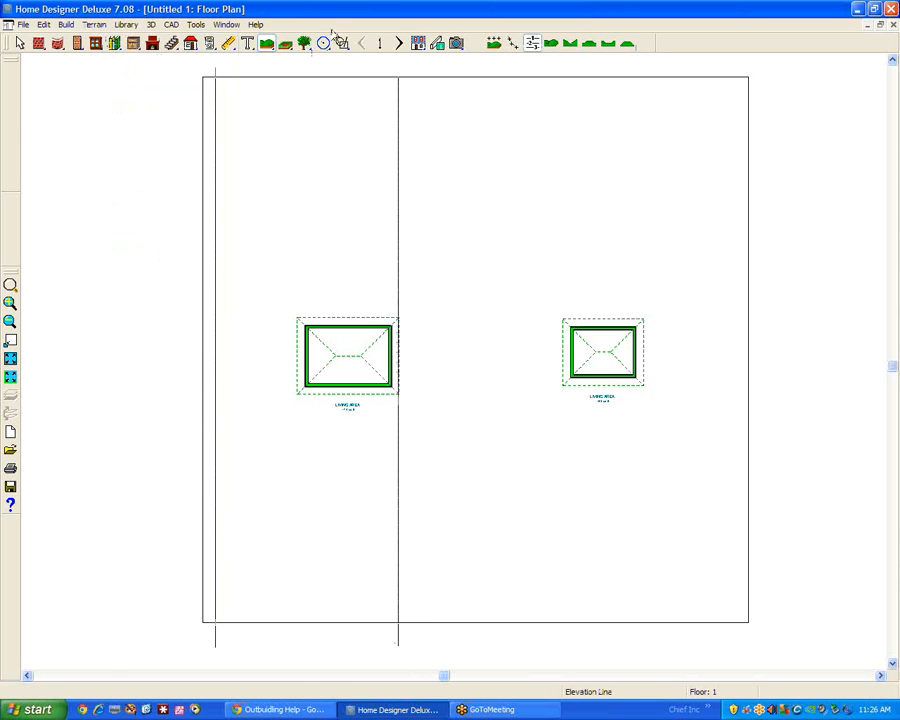
{"action": "left_click", "coordinate": [397, 118]}
{"action": "left_click_drag", "start_coordinate": [398, 75], "coordinate": [398, 64]}
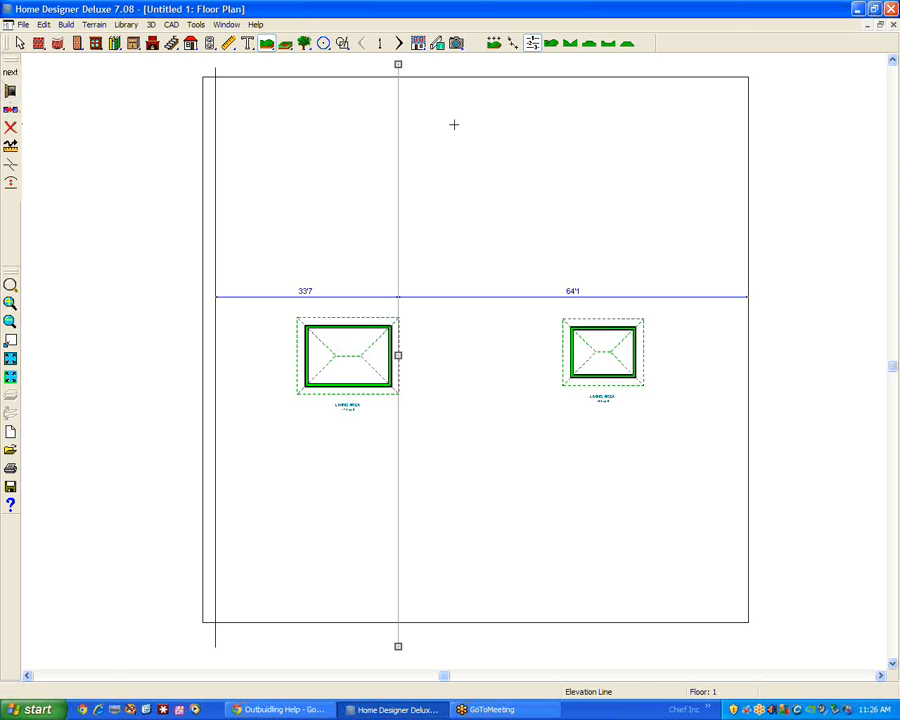
Check the elevation setting of the line just right of the larger building
{"action": "left_click", "coordinate": [10, 90]}
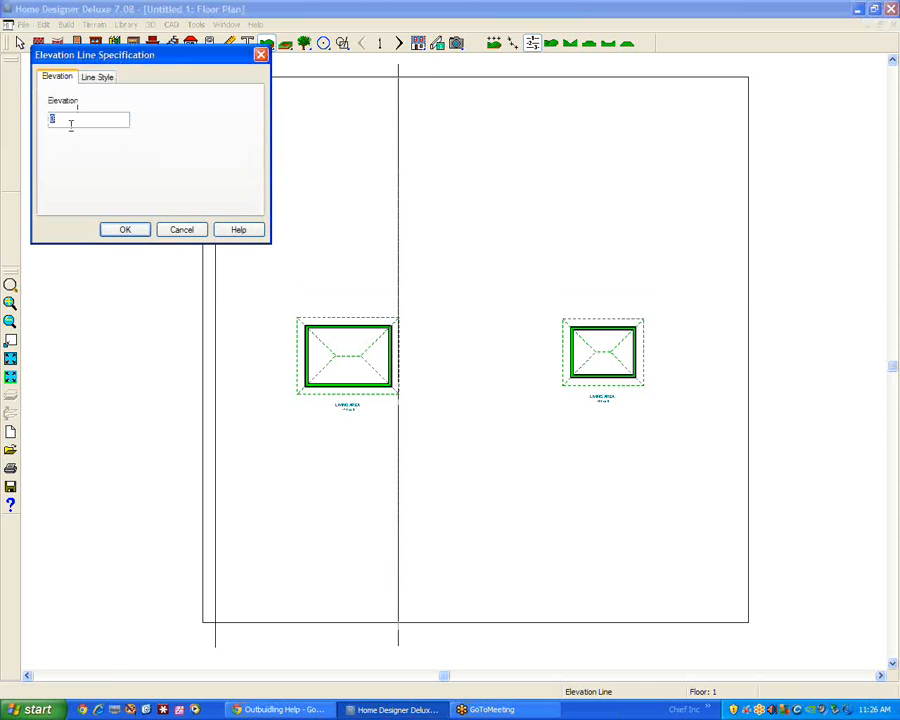
{"action": "left_click", "coordinate": [130, 231]}
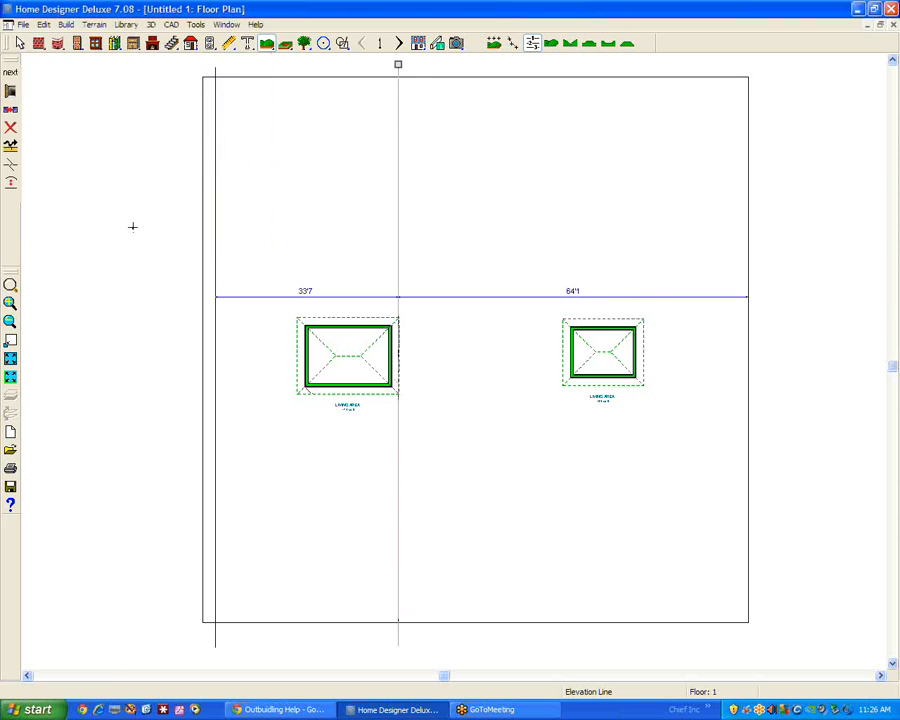
{"action": "left_click", "coordinate": [413, 106]}
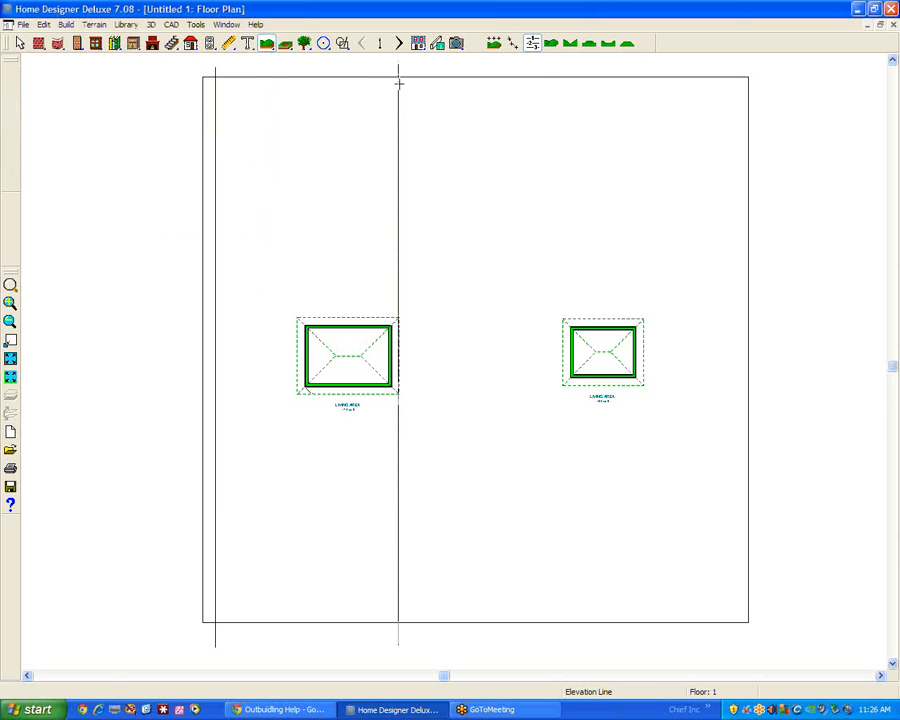
Draw two vertical elevation lines across the terrain, one on each side of the smaller building, and set both to -5 ft
{"action": "left_click_drag", "start_coordinate": [540, 67], "coordinate": [540, 662]}
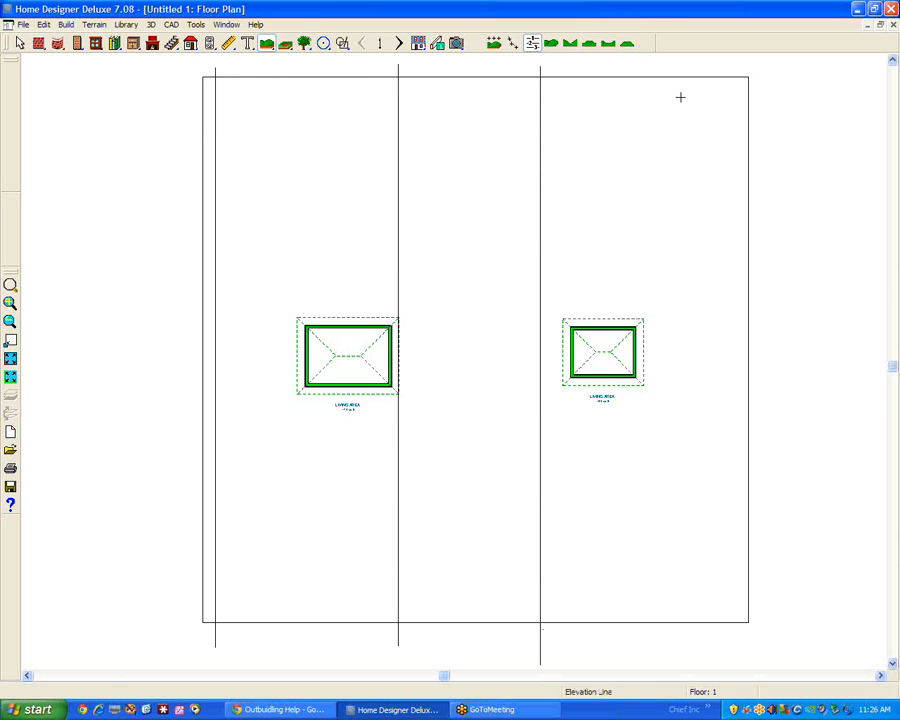
{"action": "left_click_drag", "start_coordinate": [665, 57], "coordinate": [657, 655]}
{"action": "right_click", "coordinate": [540, 484]}
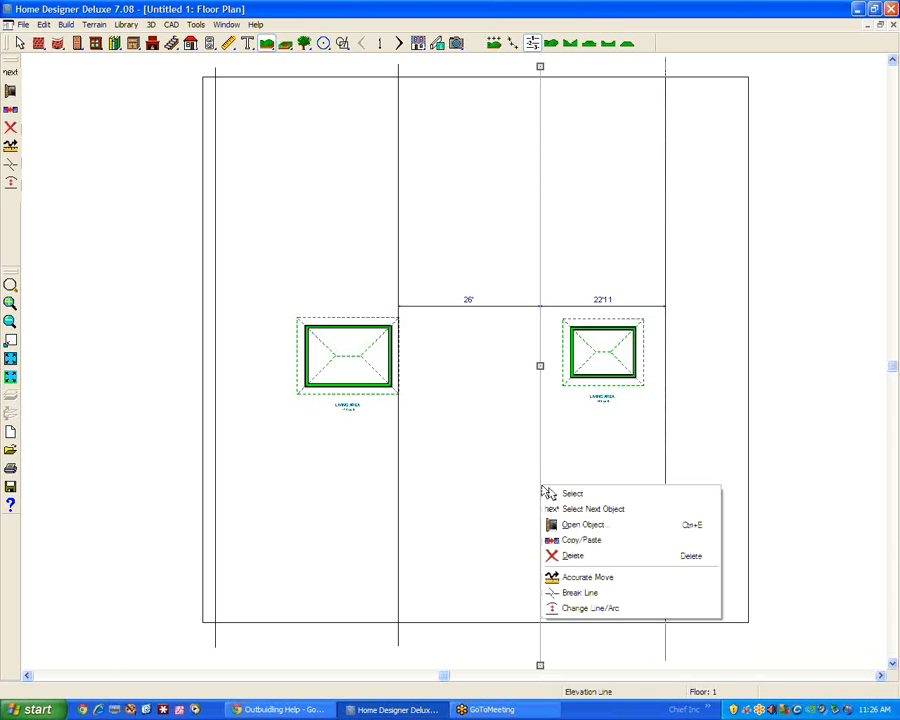
{"action": "left_click", "coordinate": [586, 526]}
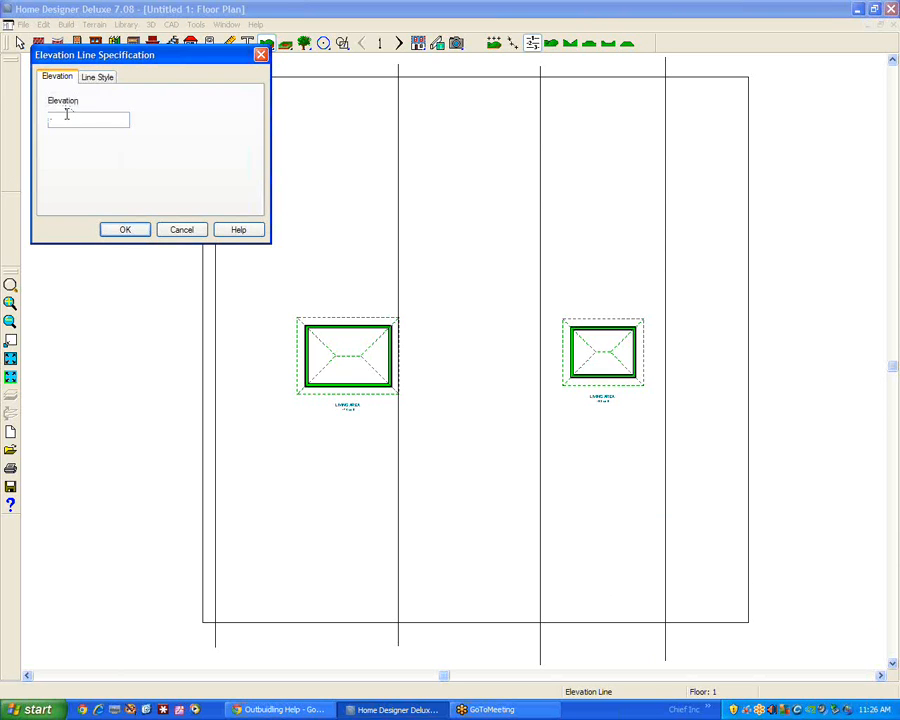
{"action": "left_click", "coordinate": [128, 231]}
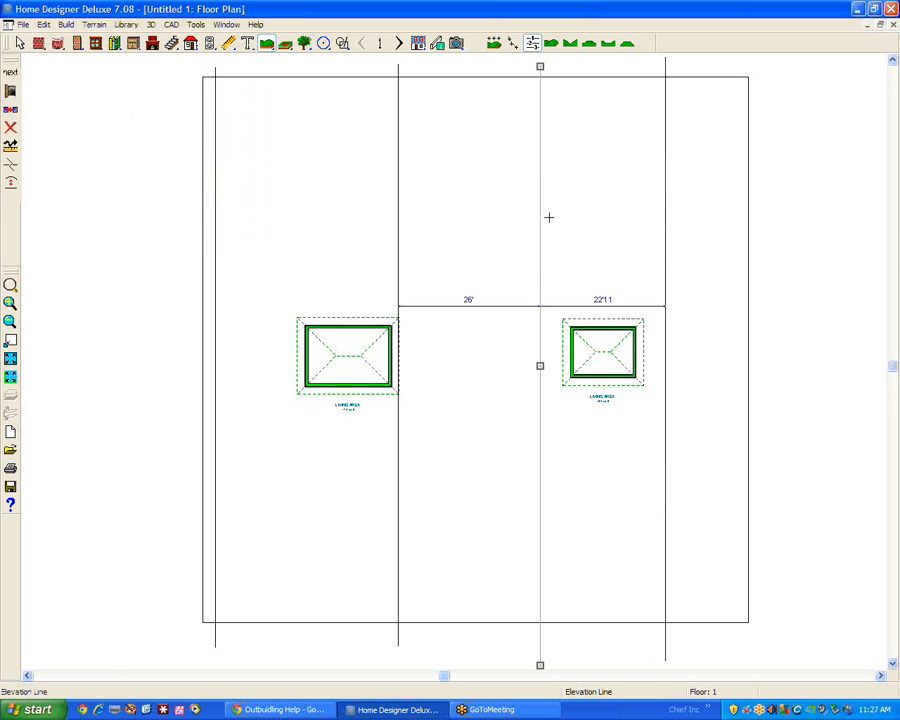
{"action": "right_click", "coordinate": [665, 184]}
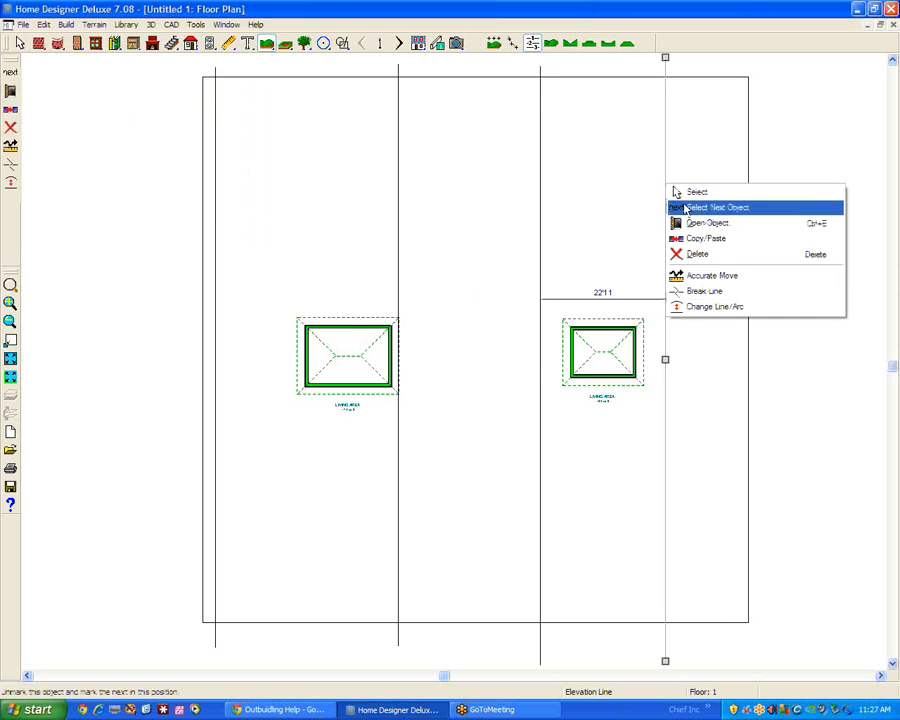
{"action": "left_click", "coordinate": [671, 224]}
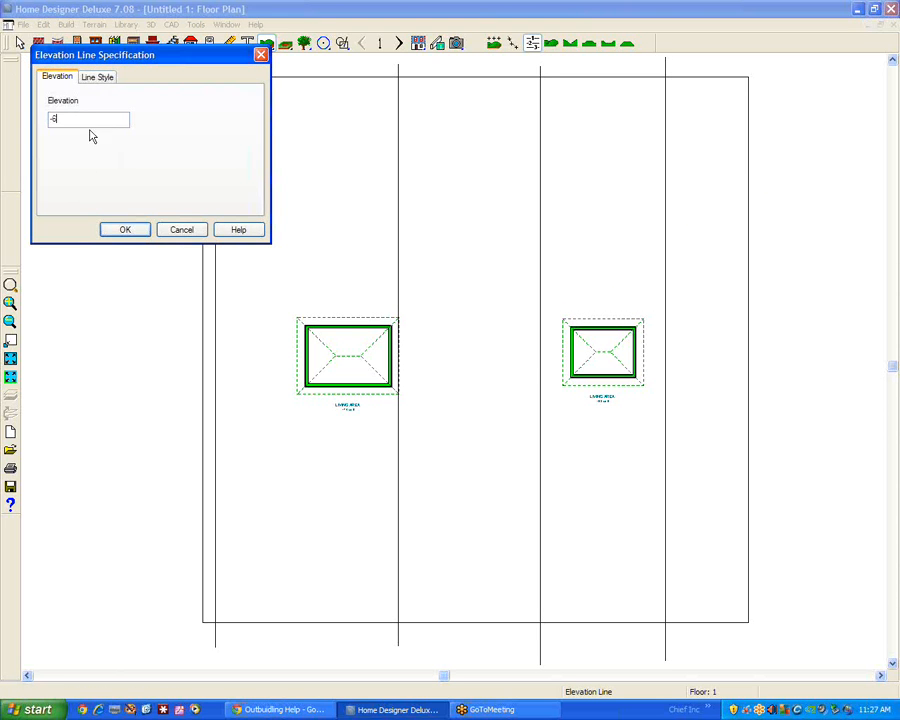
{"action": "left_click", "coordinate": [130, 232]}
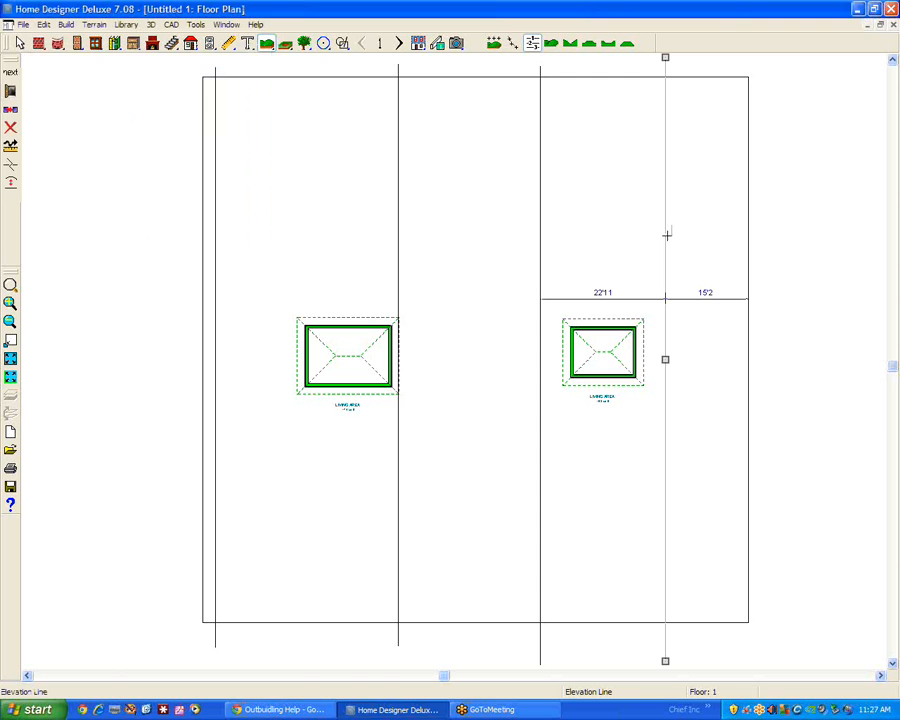
Move the elevation line right of the smaller building outward to about 1'7" inside the plot's right edge
{"action": "key", "text": "space"}
{"action": "left_click", "coordinate": [670, 348]}
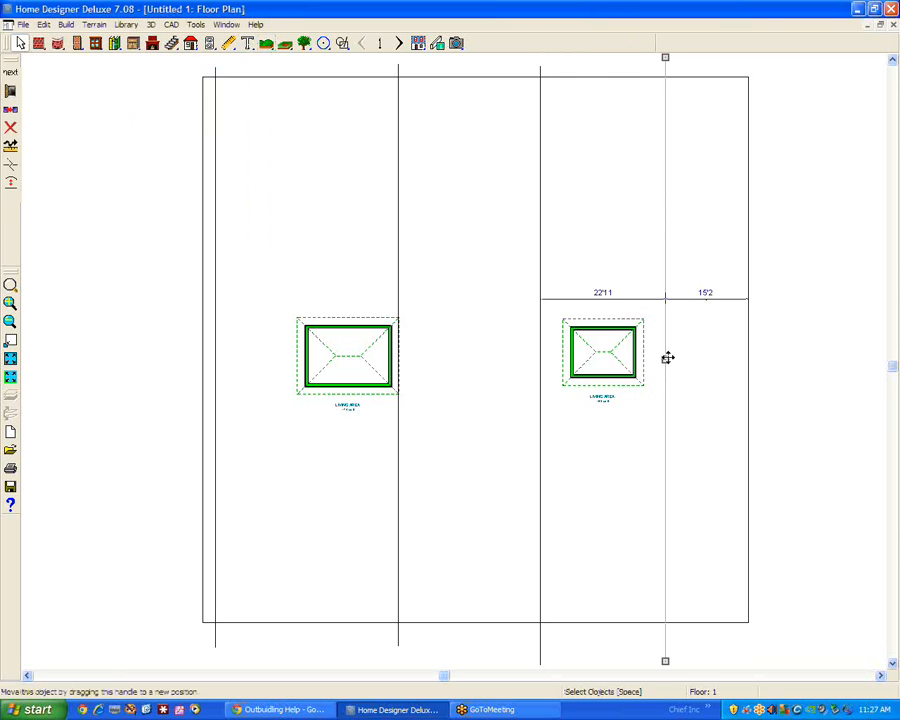
{"action": "left_click_drag", "start_coordinate": [664, 358], "coordinate": [739, 362]}
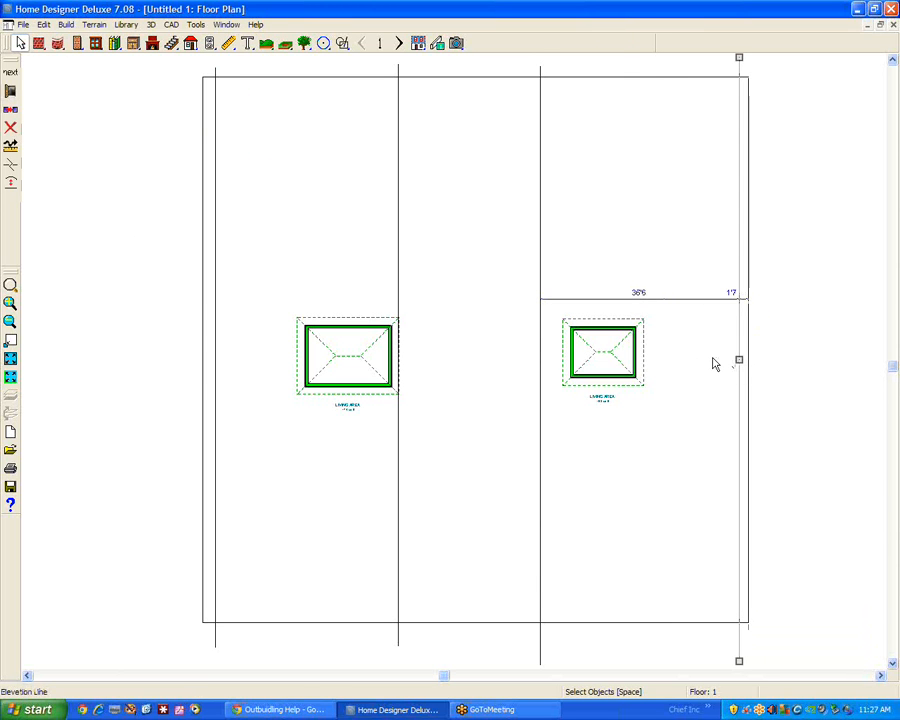
{"action": "left_click", "coordinate": [713, 364]}
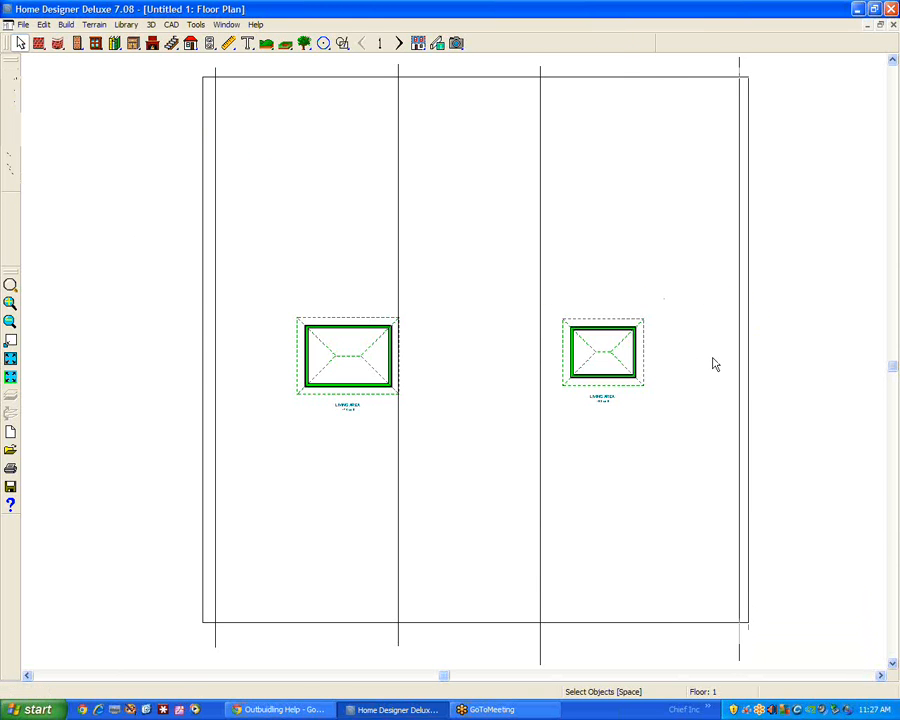
Create a full 3D overview of the plot and view both buildings and the terrain profile from the side
{"action": "left_click", "coordinate": [456, 43]}
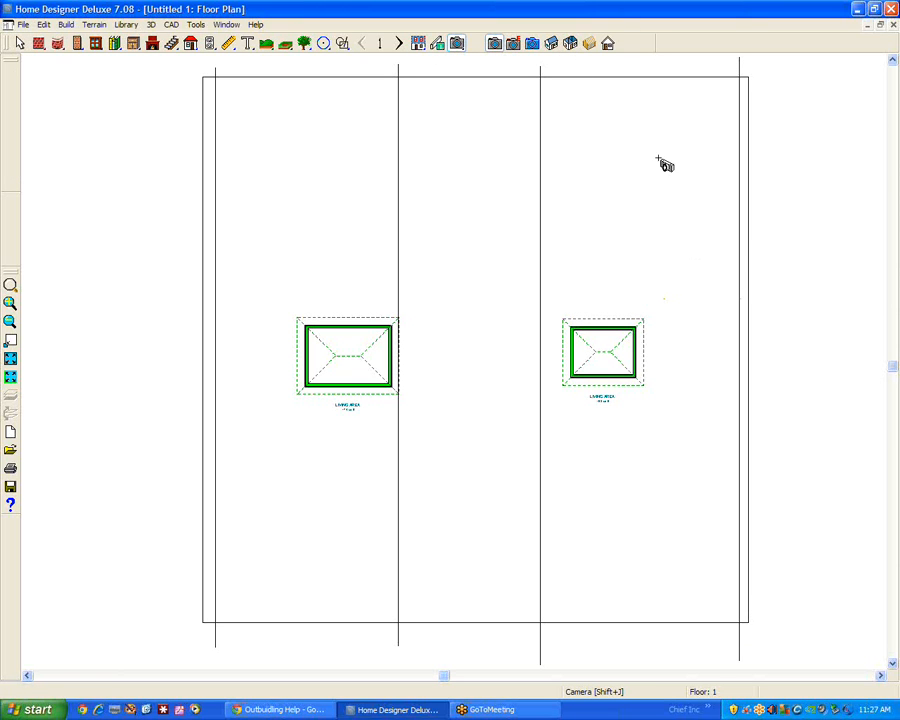
{"action": "left_click", "coordinate": [552, 46]}
{"action": "left_click_drag", "start_coordinate": [510, 312], "coordinate": [589, 236]}
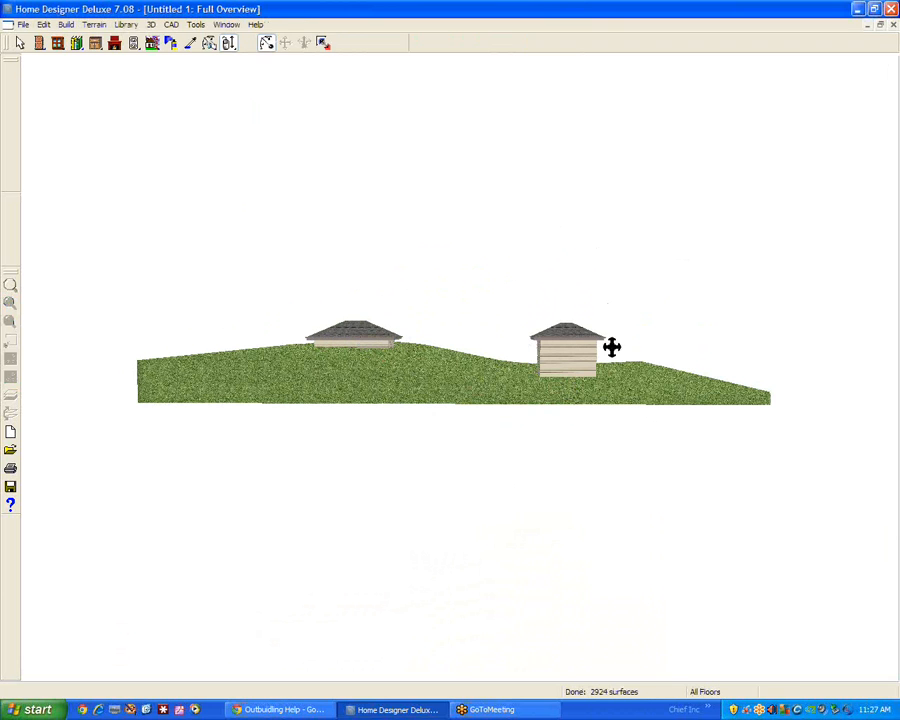
Turn off automatic elevation calculation for the building pad in the terrain specification, keeping the elevation at -57 1/8
{"action": "key", "text": "space"}
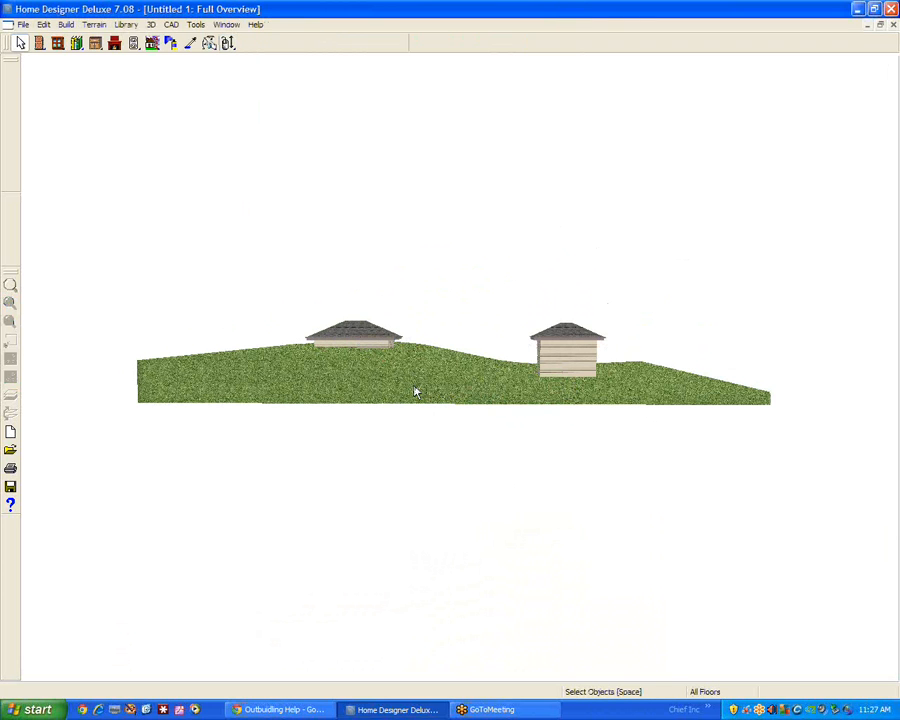
{"action": "double_click", "coordinate": [415, 391]}
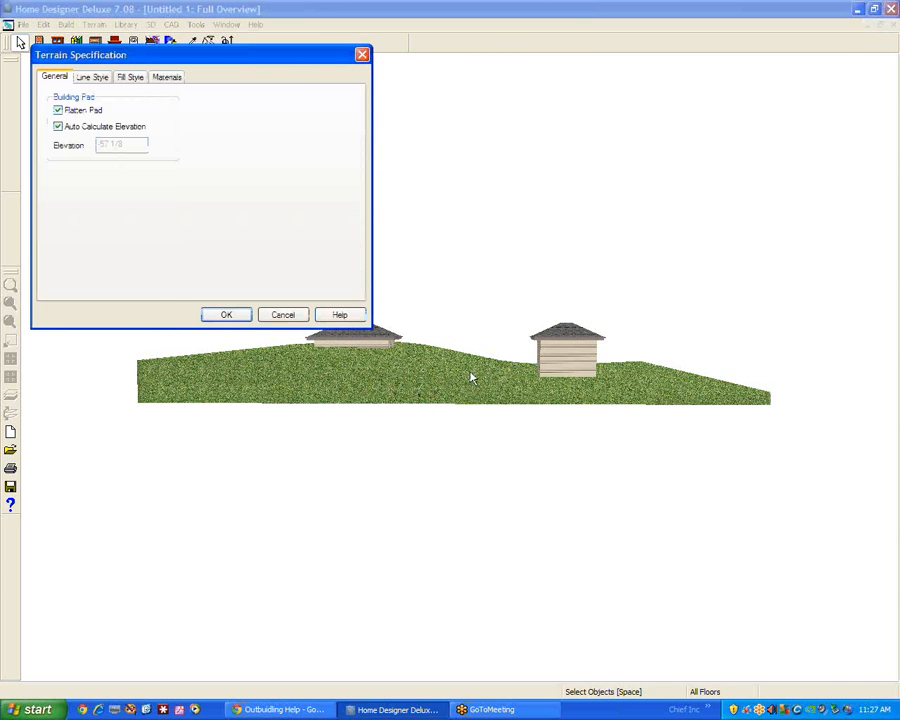
{"action": "left_click", "coordinate": [58, 127]}
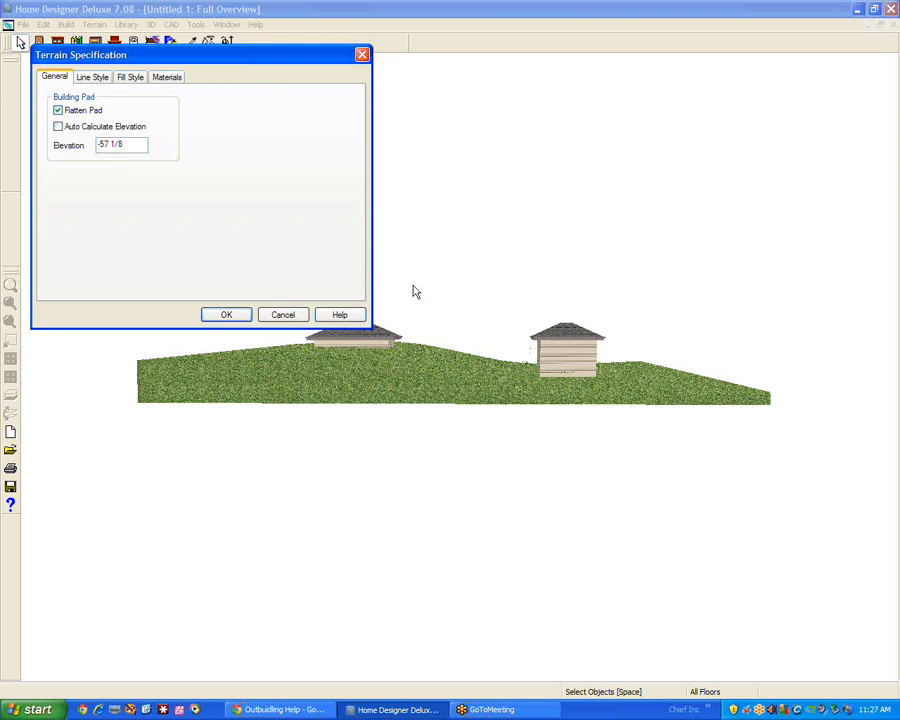
{"action": "left_click", "coordinate": [240, 317]}
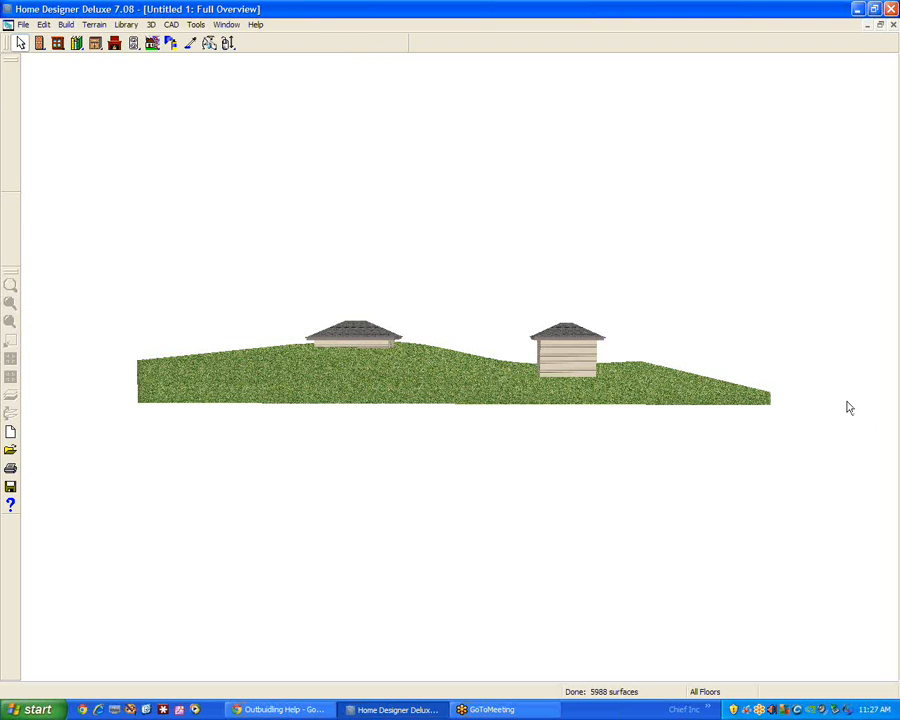
Place a hinged door in the middle of the smaller building's front wall
{"action": "scroll", "coordinate": [603, 379], "scroll_direction": "up", "scroll_amount": 2}
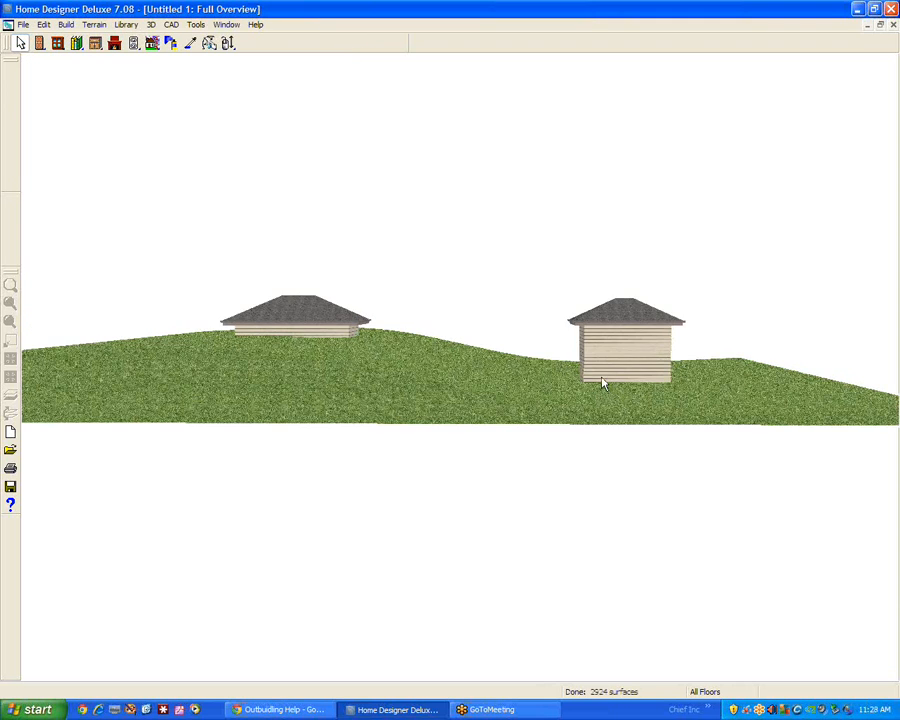
{"action": "left_click", "coordinate": [665, 366]}
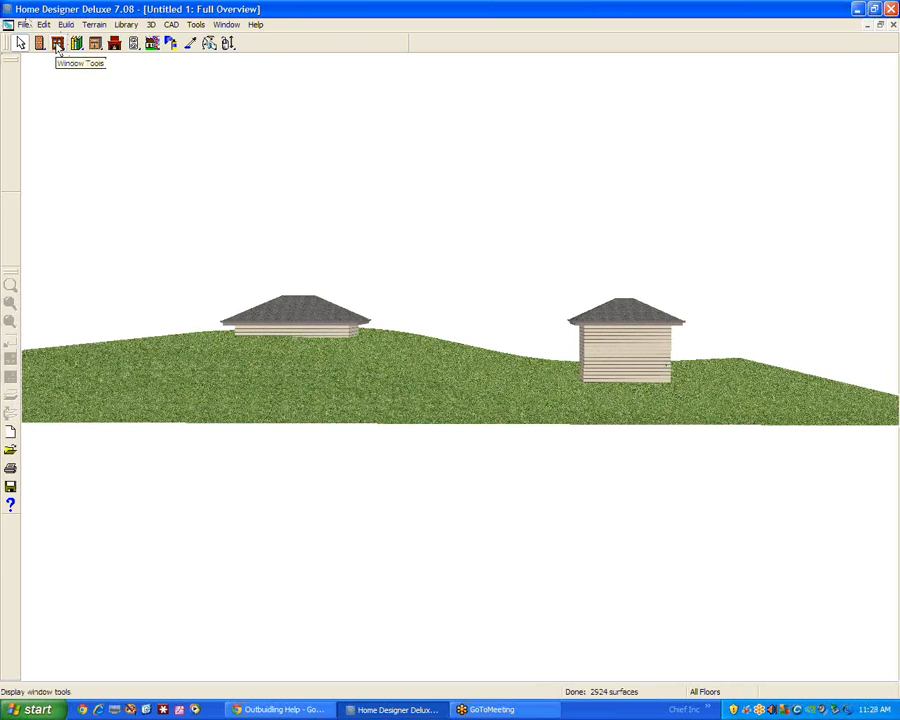
{"action": "left_click", "coordinate": [40, 43]}
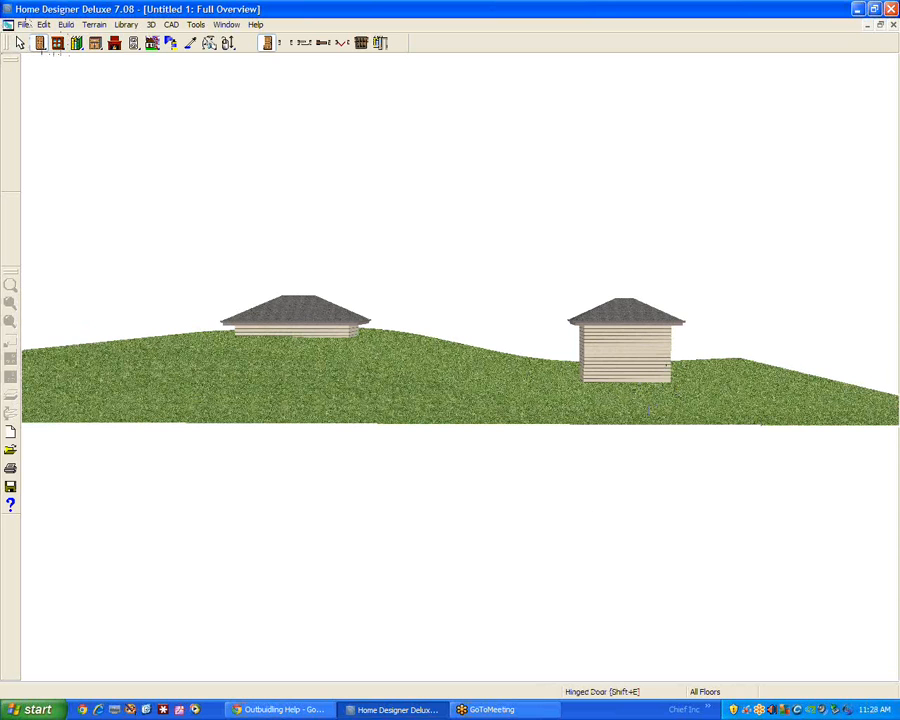
{"action": "left_click", "coordinate": [625, 356]}
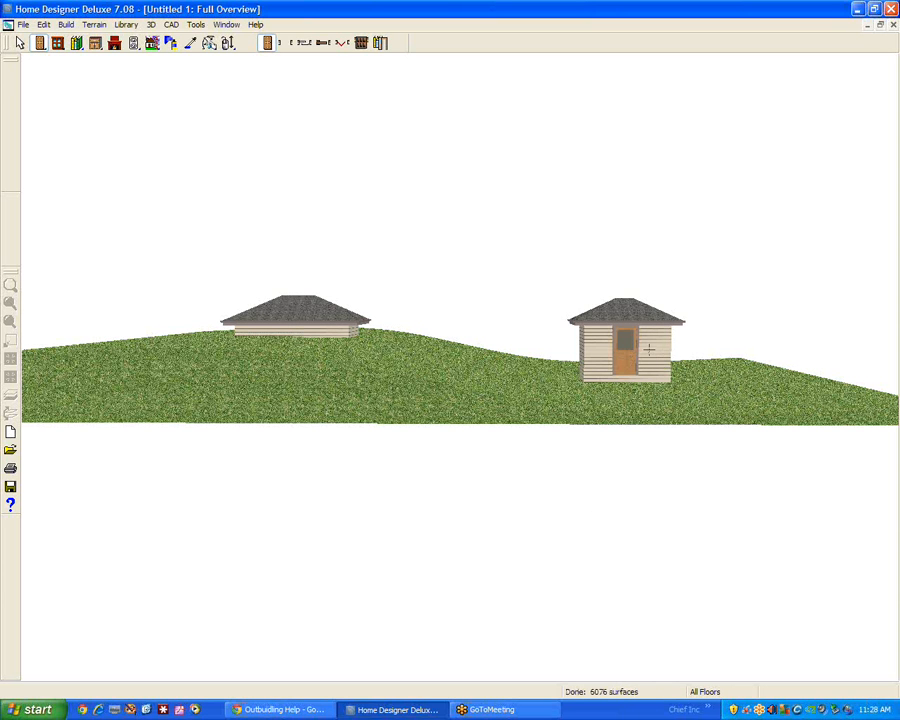
{"action": "key", "text": "space"}
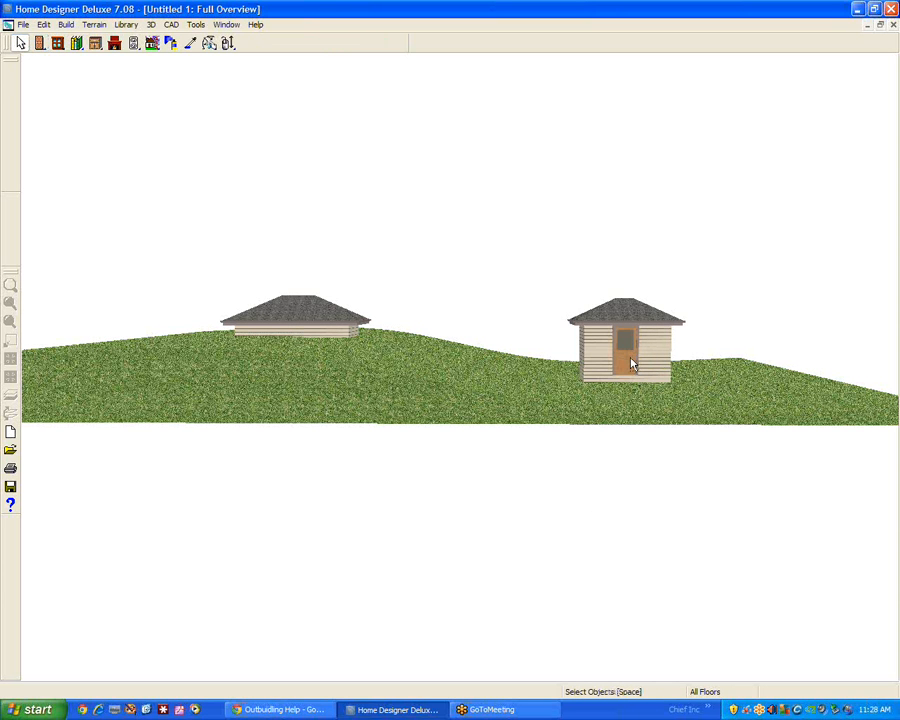
Set the terrain's building pad elevation to -50
{"action": "double_click", "coordinate": [638, 418]}
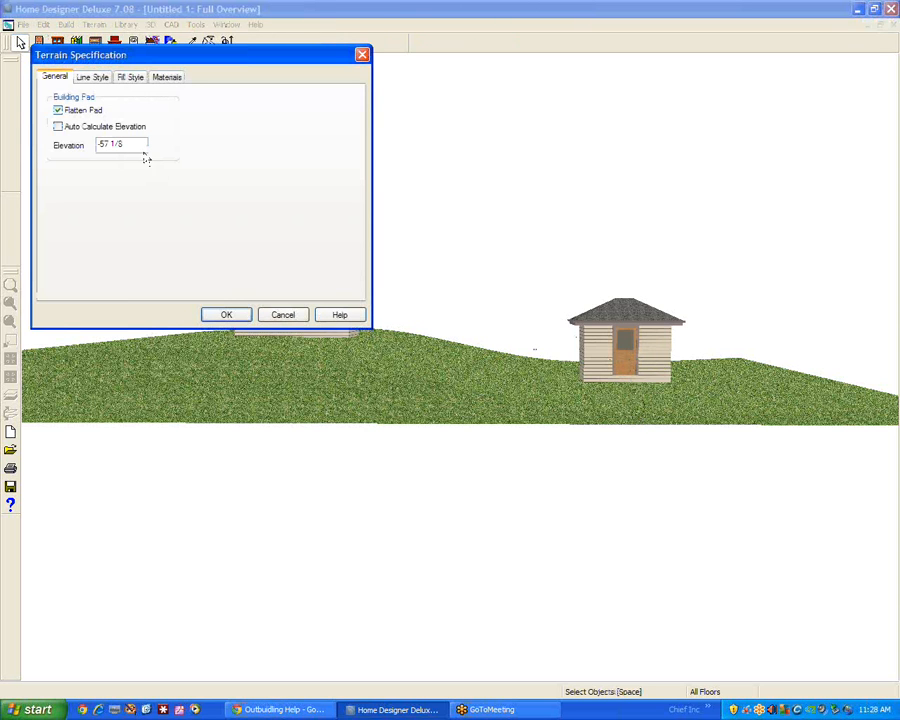
{"action": "left_click_drag", "start_coordinate": [103, 145], "coordinate": [217, 144]}
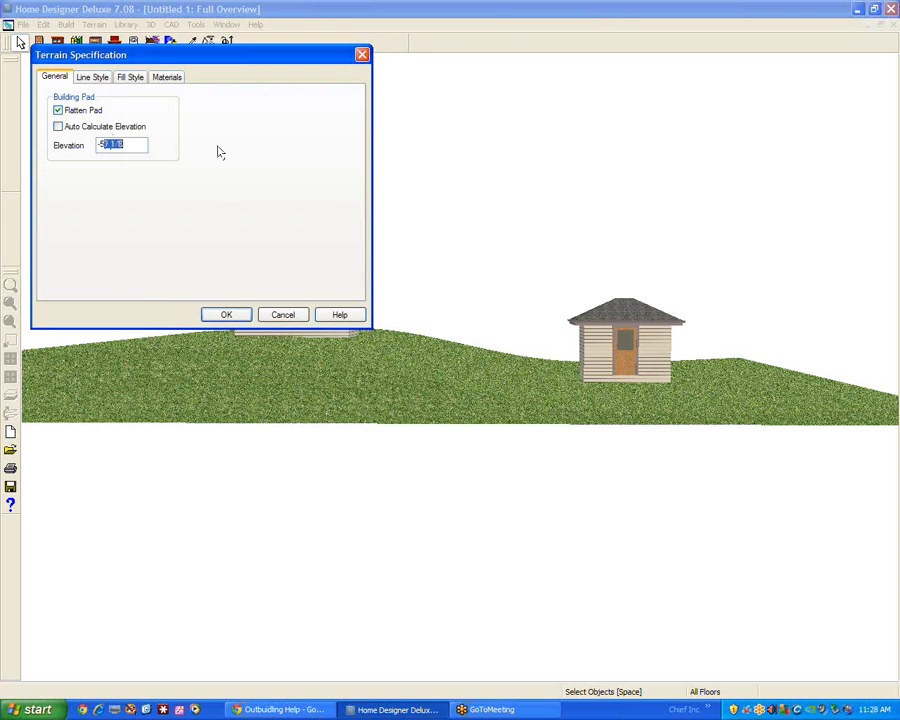
{"action": "type", "text": "48"}
{"action": "left_click", "coordinate": [226, 314]}
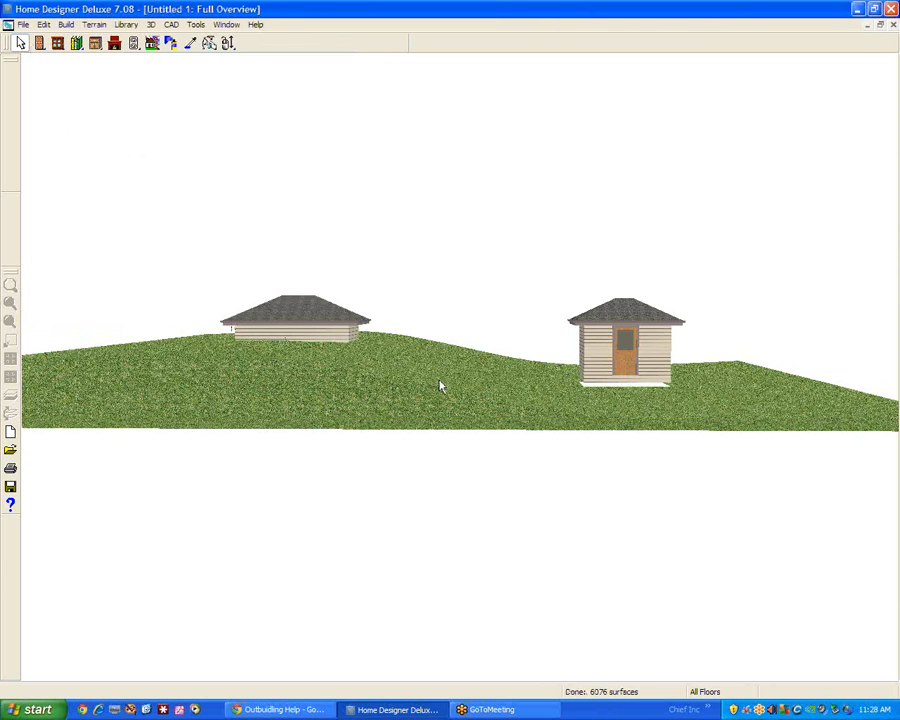
Lower the building pad elevation value in the terrain specification so the ground rises to meet the smaller building's base
{"action": "double_click", "coordinate": [374, 392]}
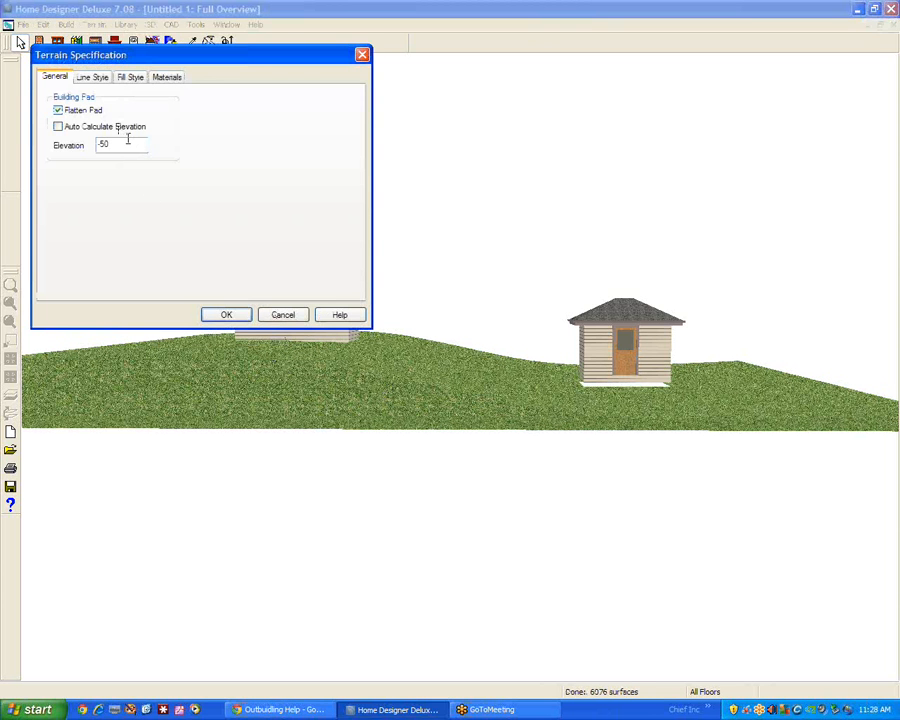
{"action": "type", "text": "48"}
{"action": "left_click", "coordinate": [226, 314]}
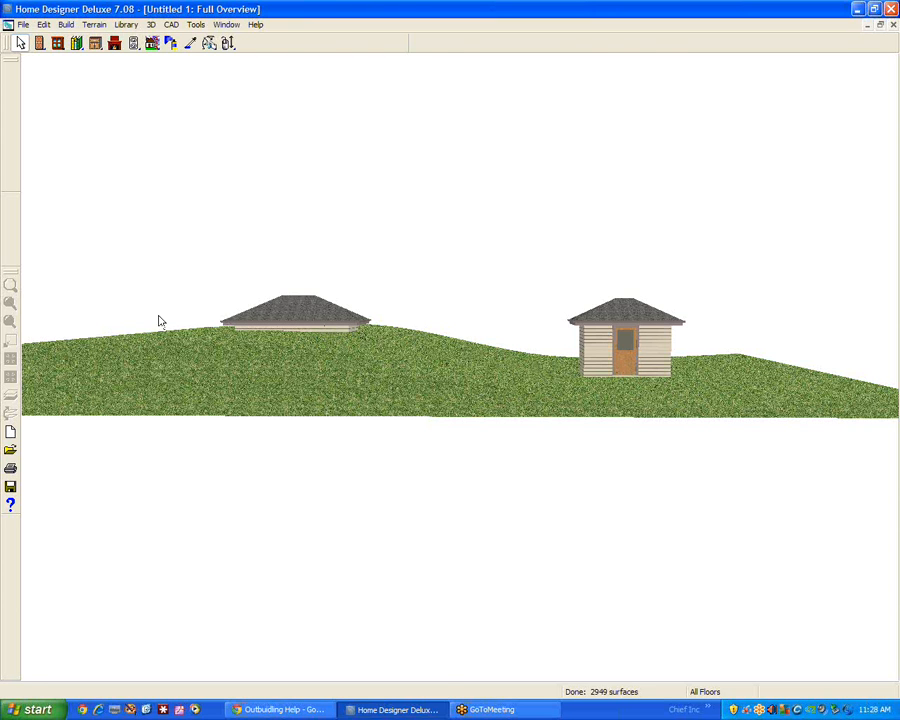
Return to the floor plan and try a floor height of 60 in the larger building's room specification
{"action": "key", "text": "ctrl+w"}
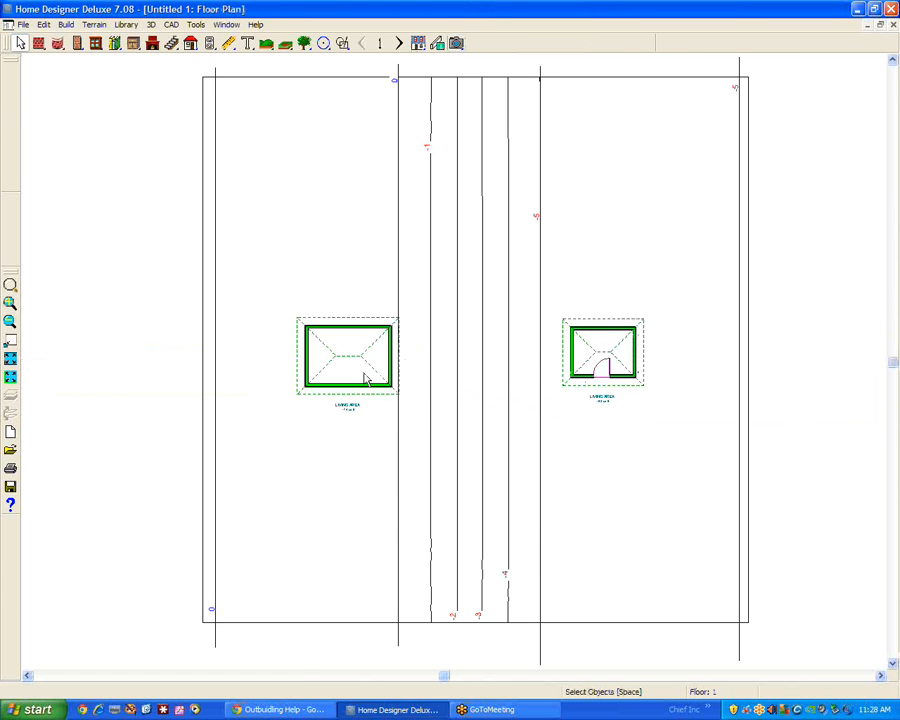
{"action": "right_click", "coordinate": [365, 377]}
{"action": "left_click", "coordinate": [412, 413]}
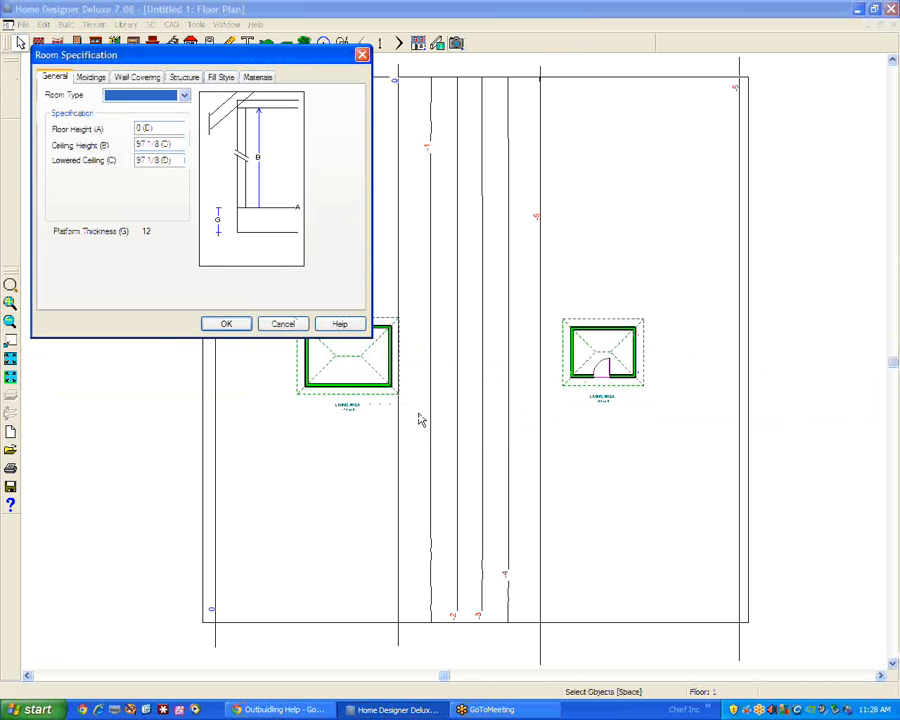
{"action": "left_click", "coordinate": [169, 127]}
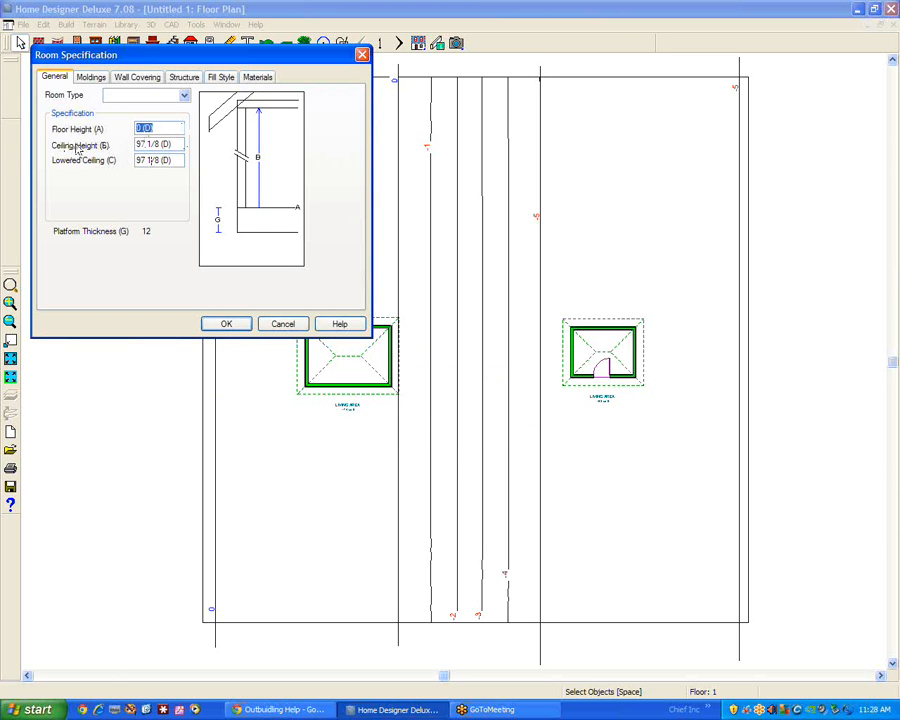
{"action": "type", "text": "8"}
{"action": "key", "text": "Tab"}
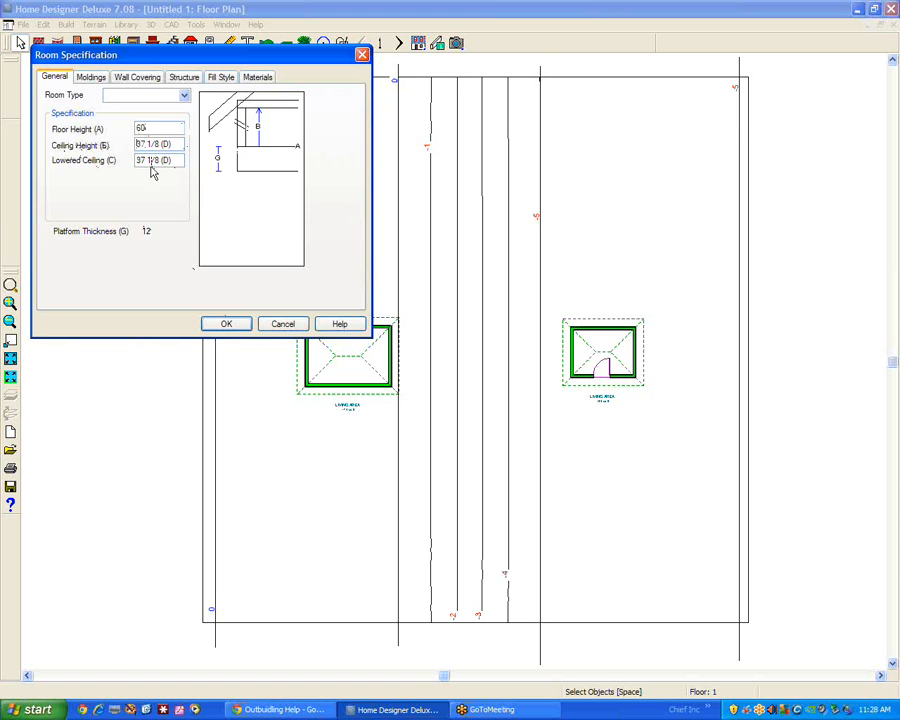
{"action": "left_click_drag", "start_coordinate": [170, 144], "coordinate": [122, 145]}
{"action": "left_click_drag", "start_coordinate": [176, 158], "coordinate": [157, 141]}
{"action": "left_click", "coordinate": [281, 323]}
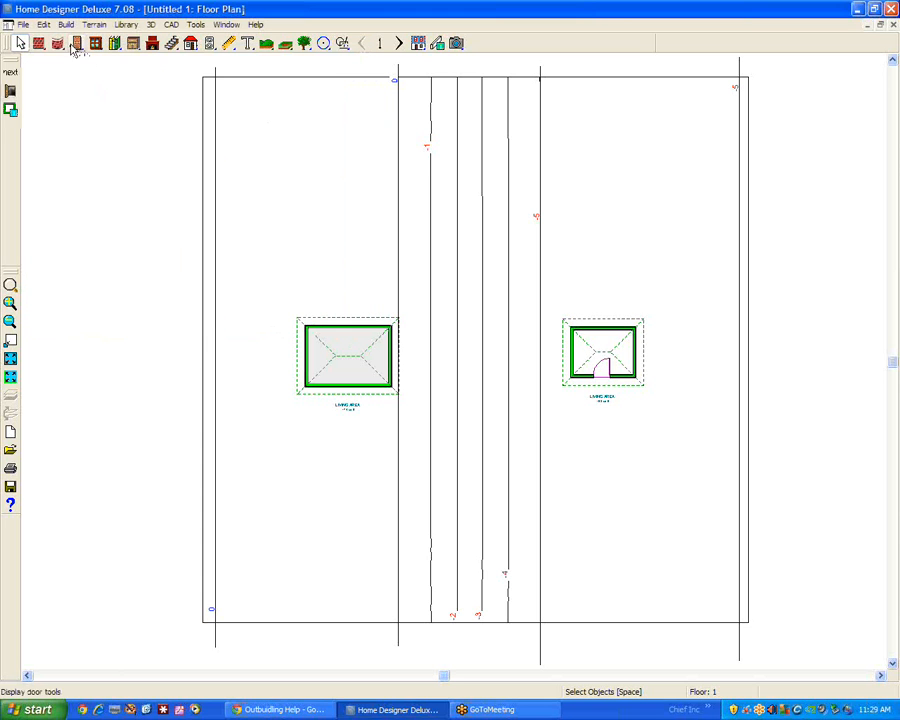
Check the Plan defaults in the default settings without changing them
{"action": "left_click", "coordinate": [43, 24]}
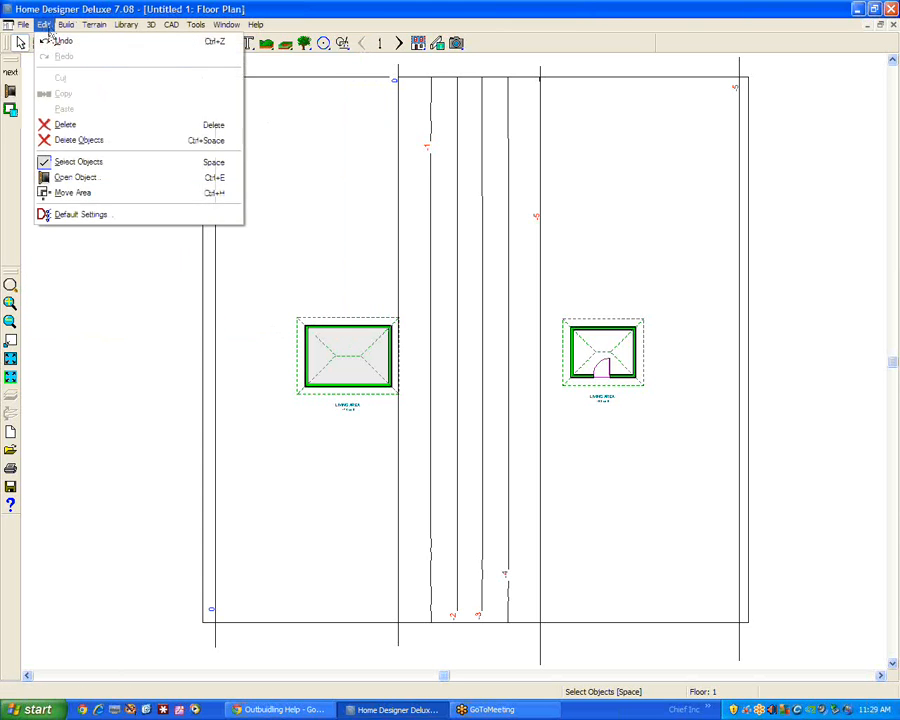
{"action": "left_click", "coordinate": [75, 214]}
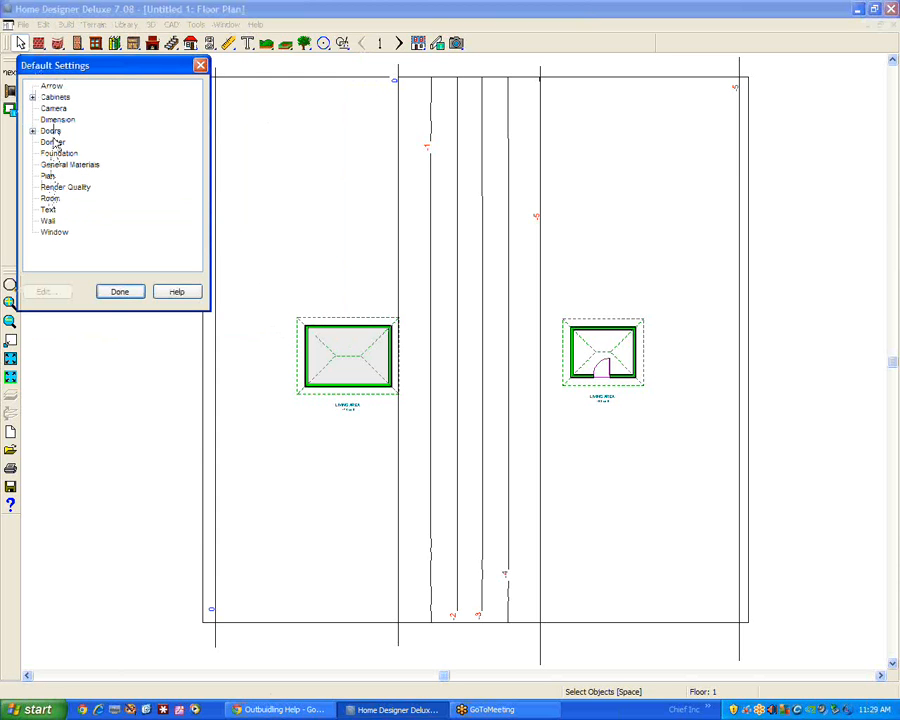
{"action": "left_click", "coordinate": [48, 177]}
{"action": "left_click", "coordinate": [48, 291]}
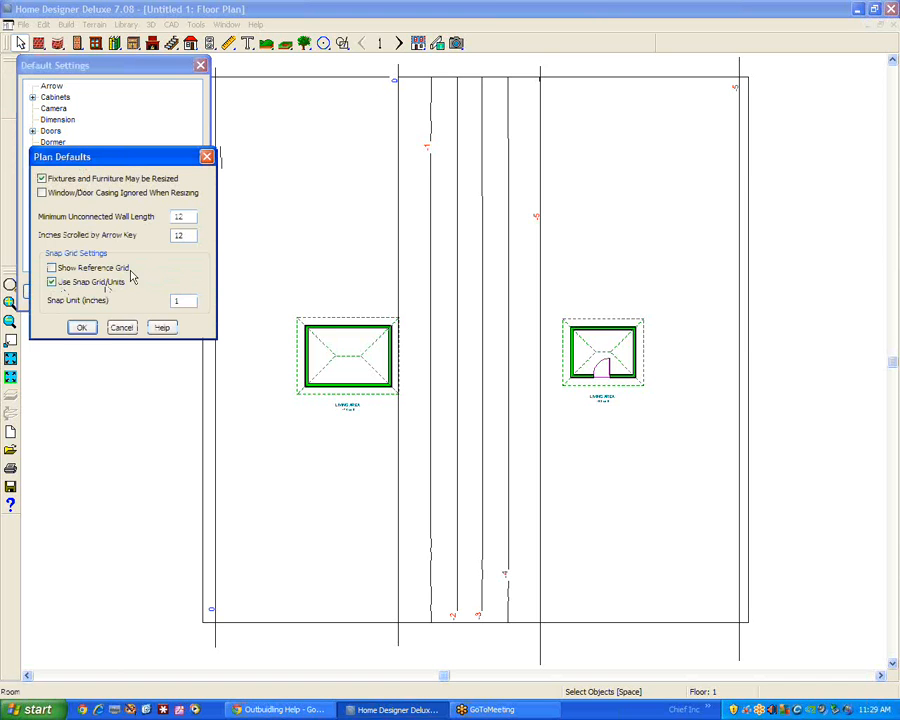
{"action": "left_click", "coordinate": [121, 327]}
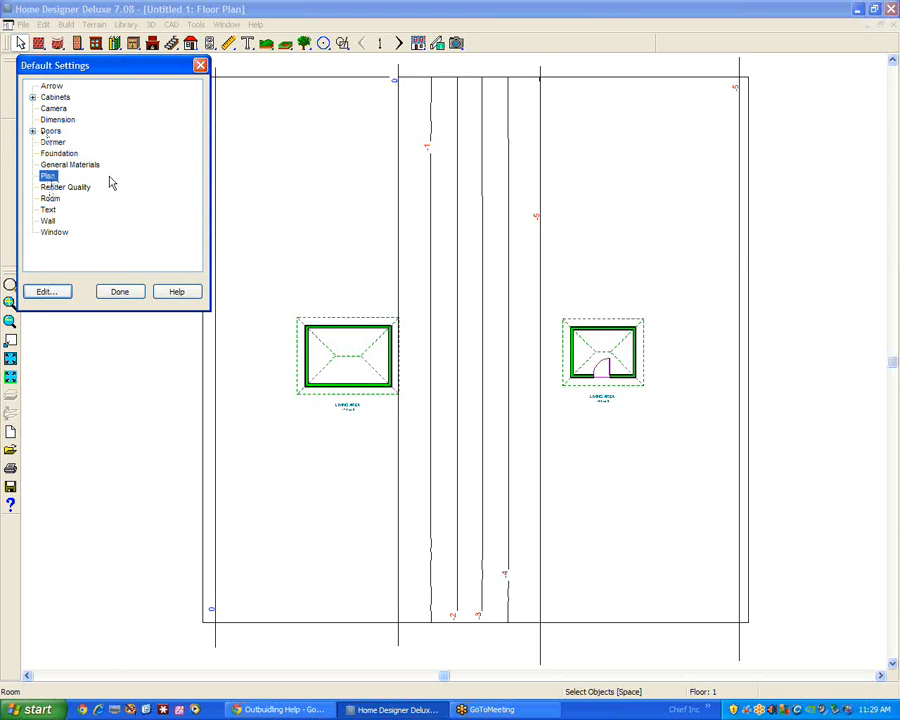
Check the floor and ceiling heights in the Room defaults and in the smaller building's room specification without changing them
{"action": "left_click", "coordinate": [51, 199]}
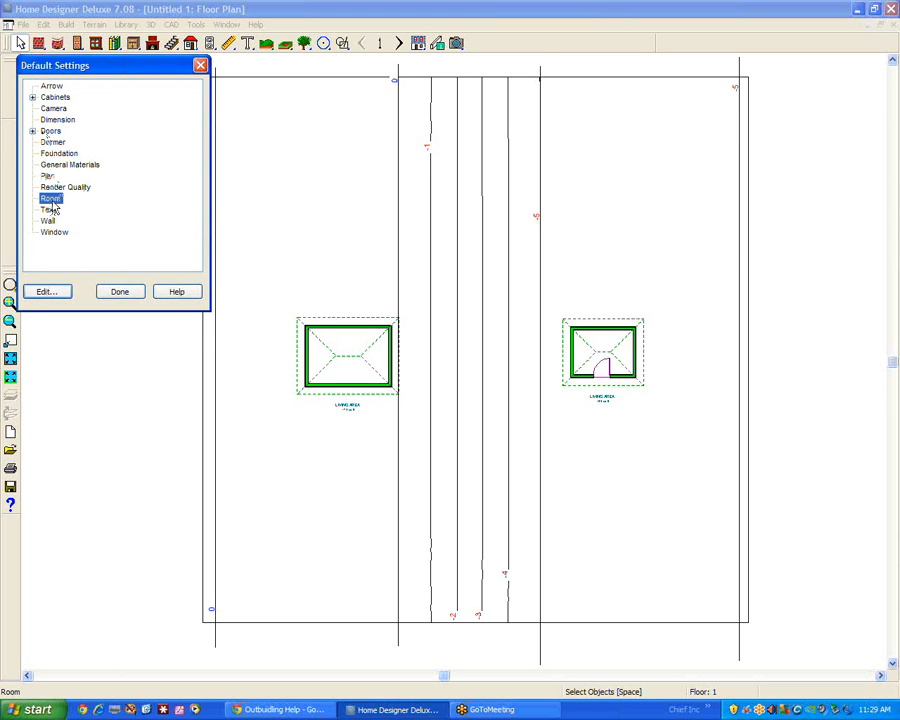
{"action": "left_click", "coordinate": [50, 290]}
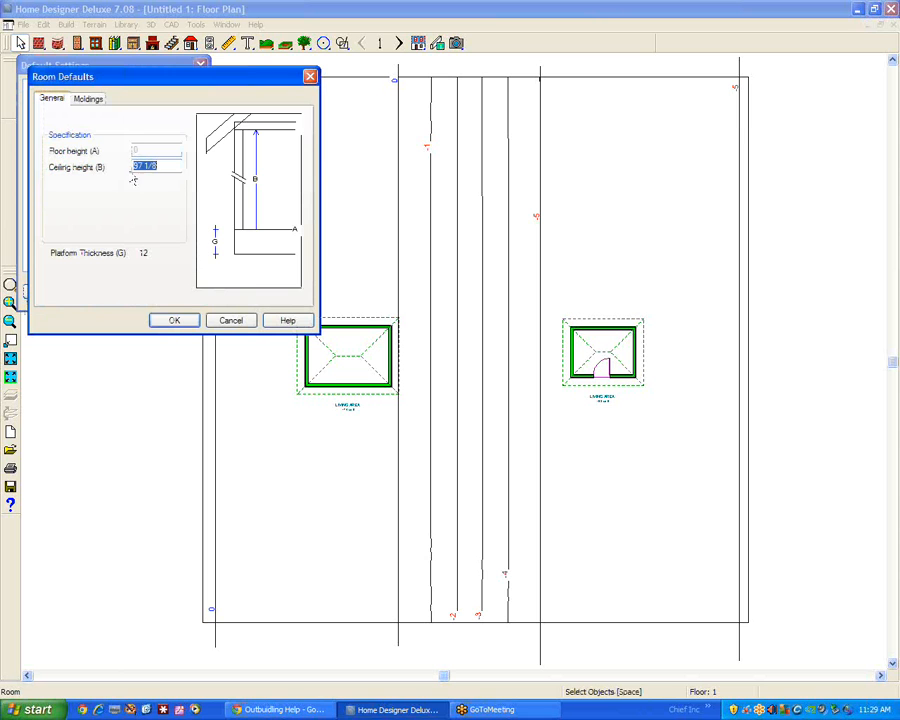
{"action": "left_click", "coordinate": [232, 321]}
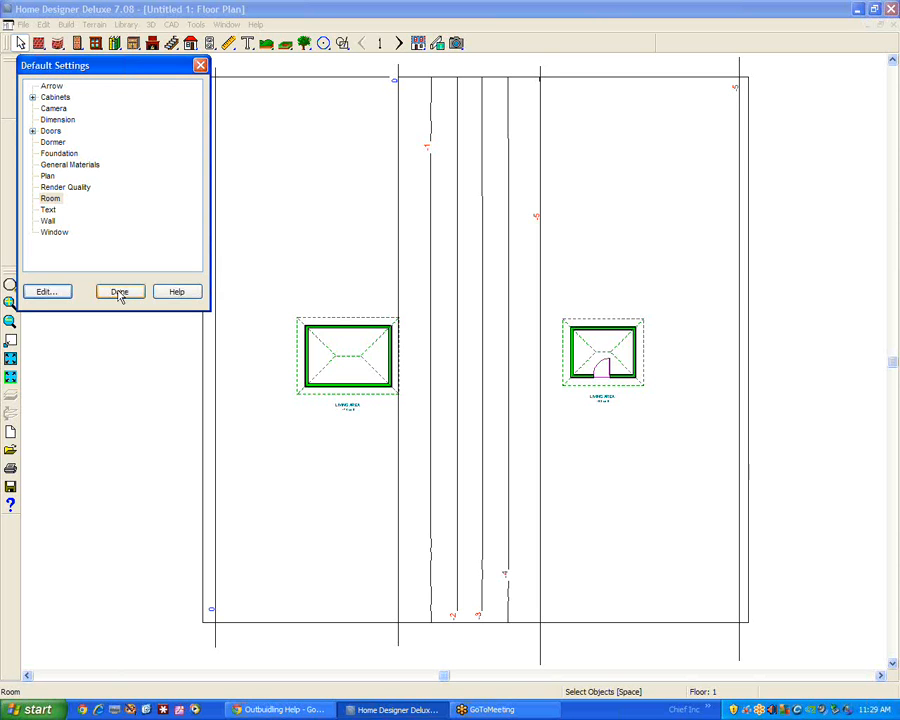
{"action": "left_click", "coordinate": [33, 132]}
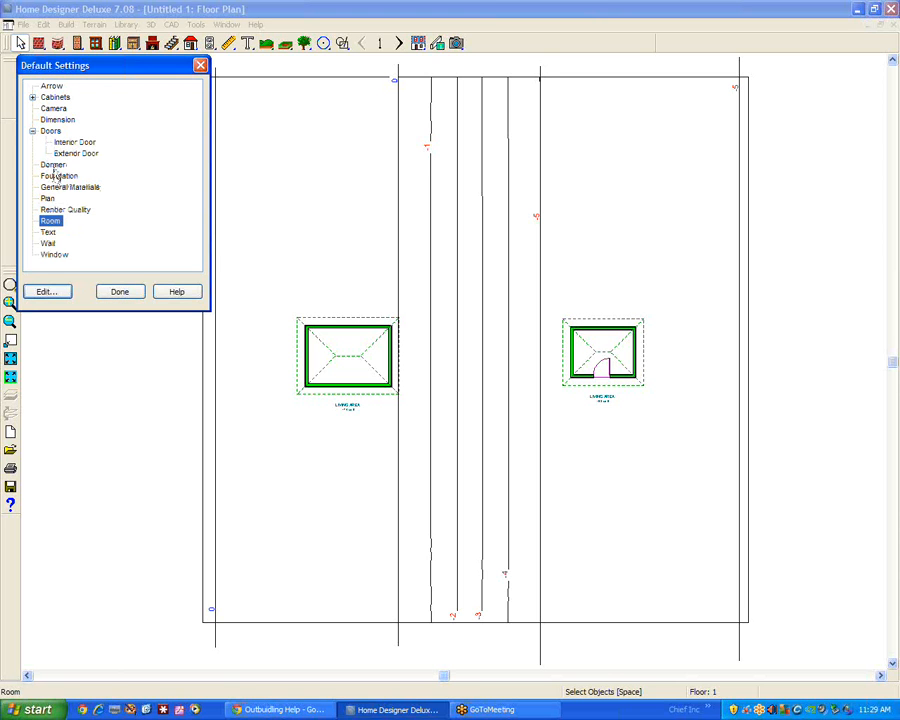
{"action": "left_click", "coordinate": [50, 165]}
{"action": "left_click", "coordinate": [48, 177]}
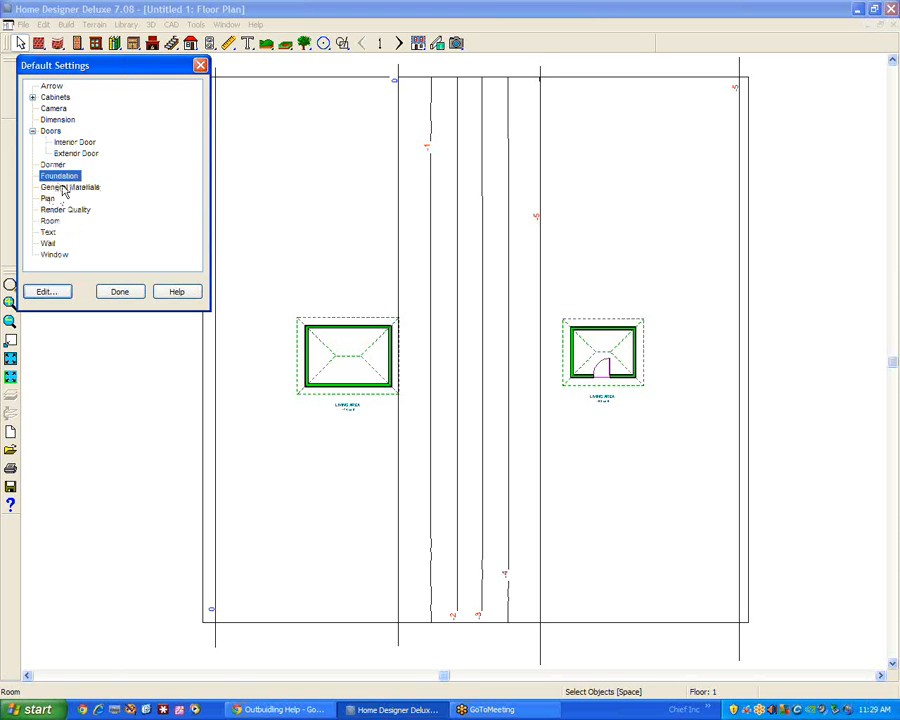
{"action": "left_click", "coordinate": [63, 188]}
{"action": "left_click", "coordinate": [50, 221]}
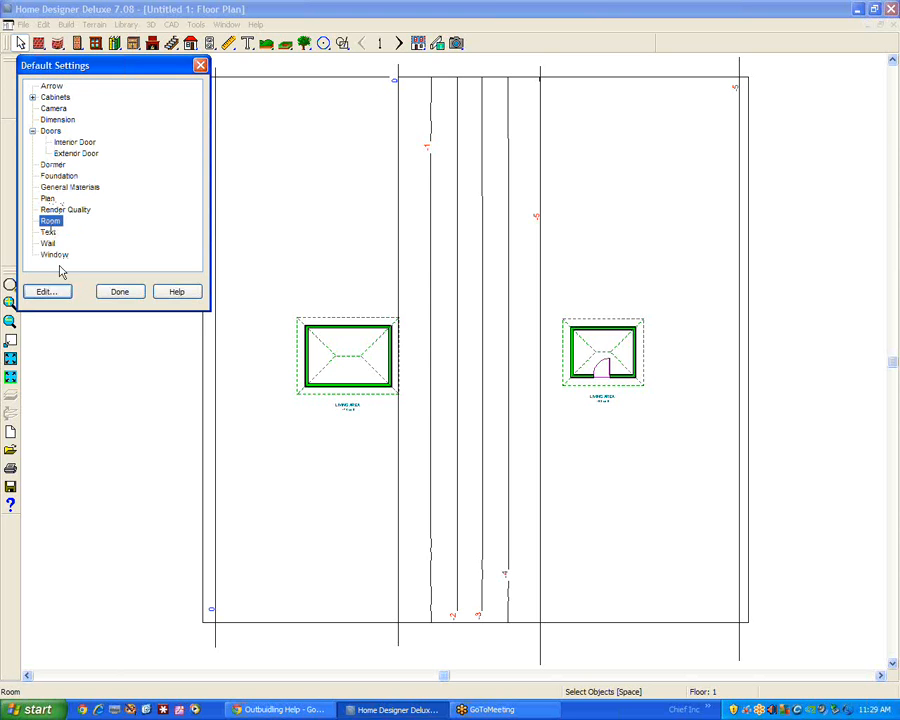
{"action": "left_click", "coordinate": [50, 292]}
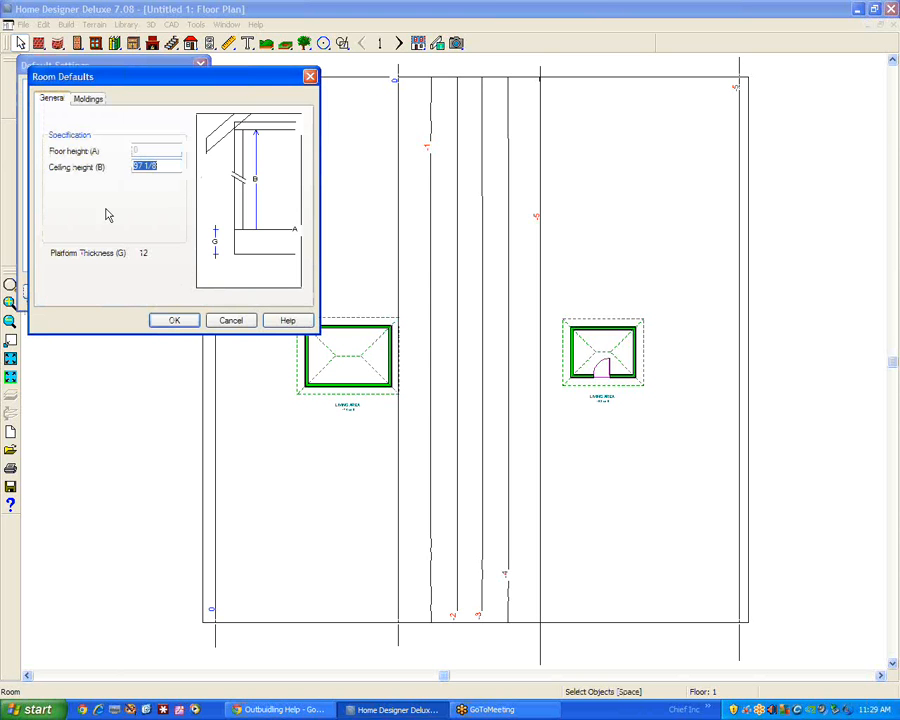
{"action": "left_click", "coordinate": [231, 321]}
{"action": "left_click", "coordinate": [118, 292]}
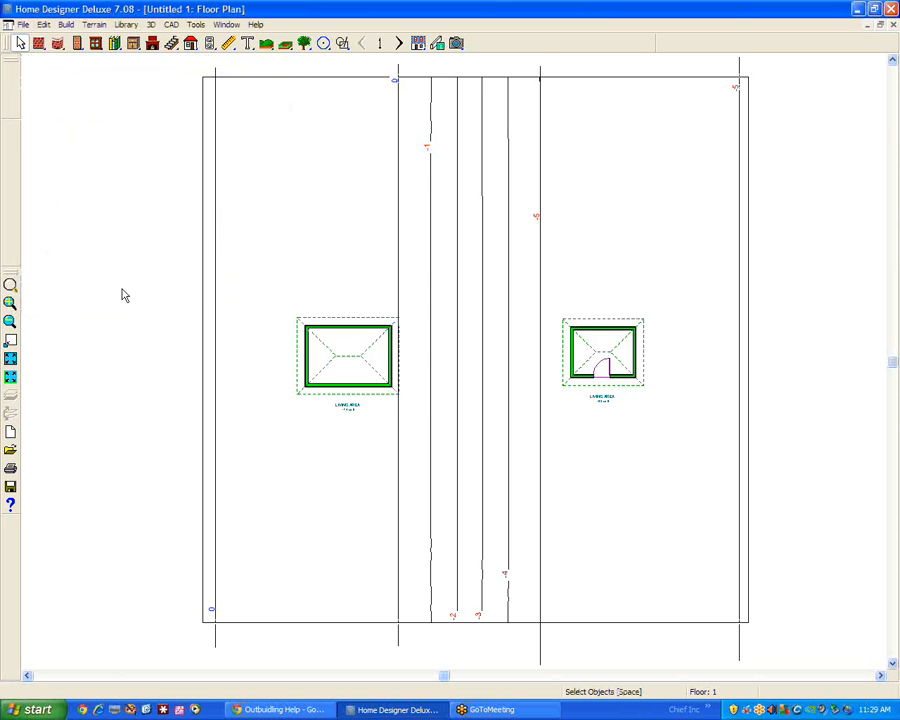
{"action": "double_click", "coordinate": [603, 346]}
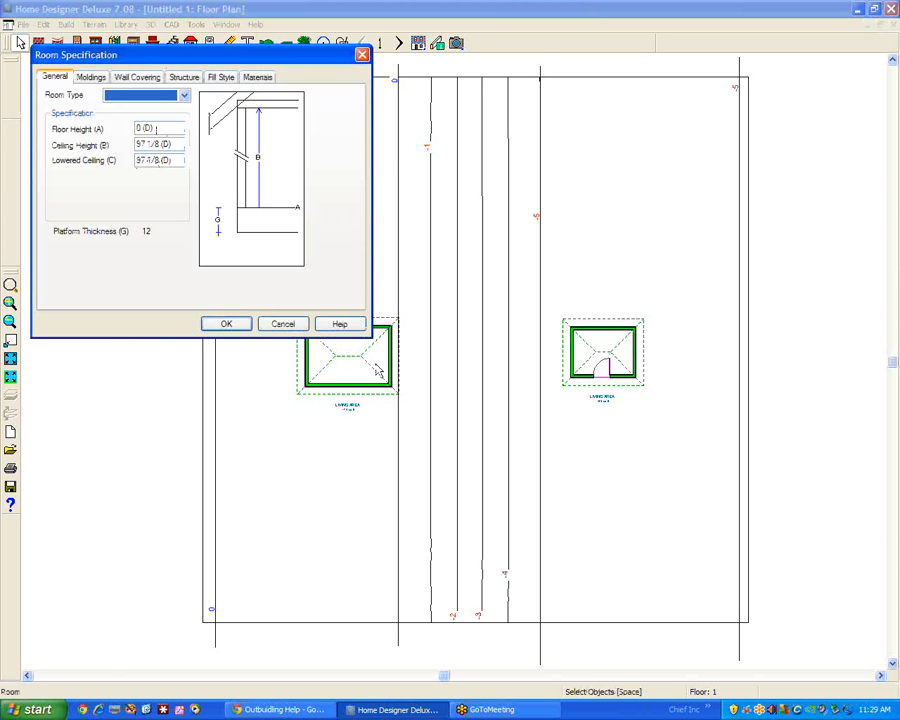
{"action": "left_click", "coordinate": [285, 325]}
Set the larger building's floor height to 60 and its ceiling height to 97 1/8 in the room specification
{"action": "double_click", "coordinate": [343, 350]}
{"action": "double_click", "coordinate": [167, 128]}
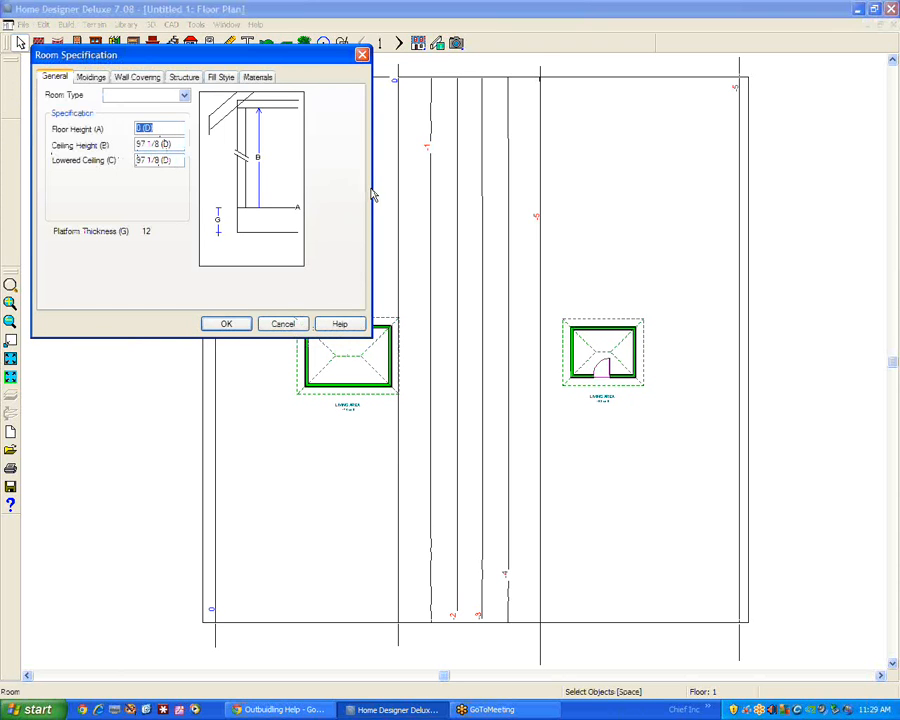
{"action": "type", "text": "60"}
{"action": "key", "text": "Tab"}
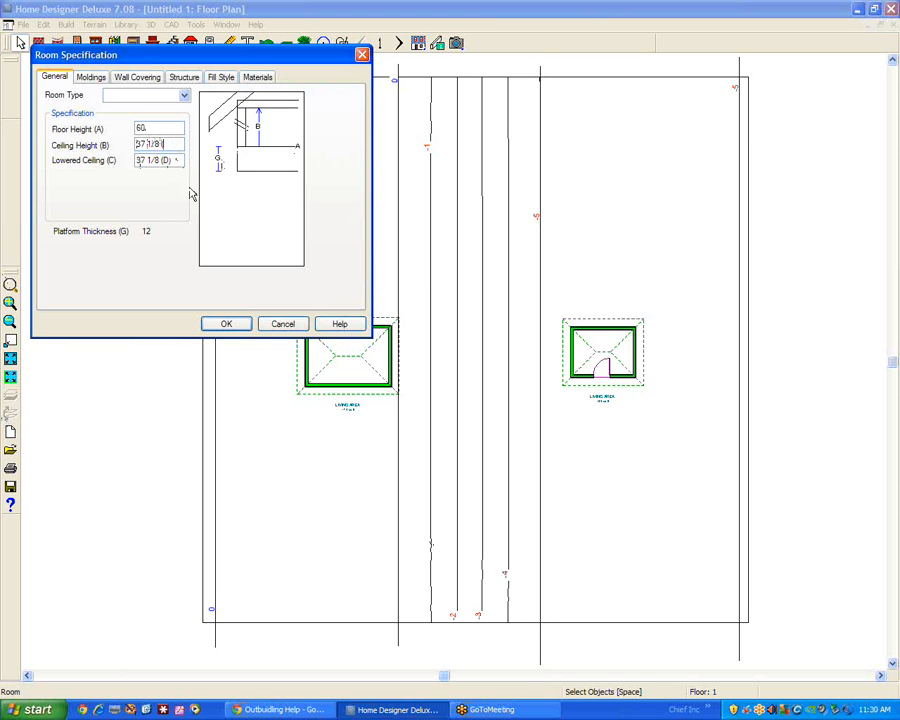
{"action": "key", "text": "Tab"}
{"action": "left_click", "coordinate": [172, 144]}
{"action": "left_click_drag", "start_coordinate": [175, 144], "coordinate": [137, 145]}
{"action": "type", "text": "9"}
{"action": "key", "text": "Tab"}
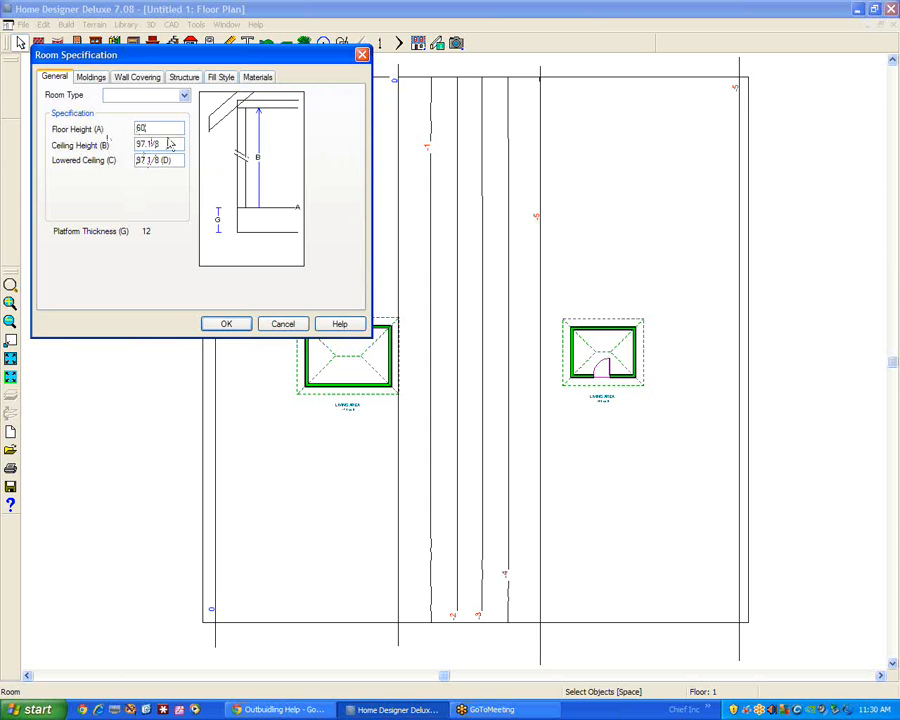
{"action": "left_click", "coordinate": [229, 326]}
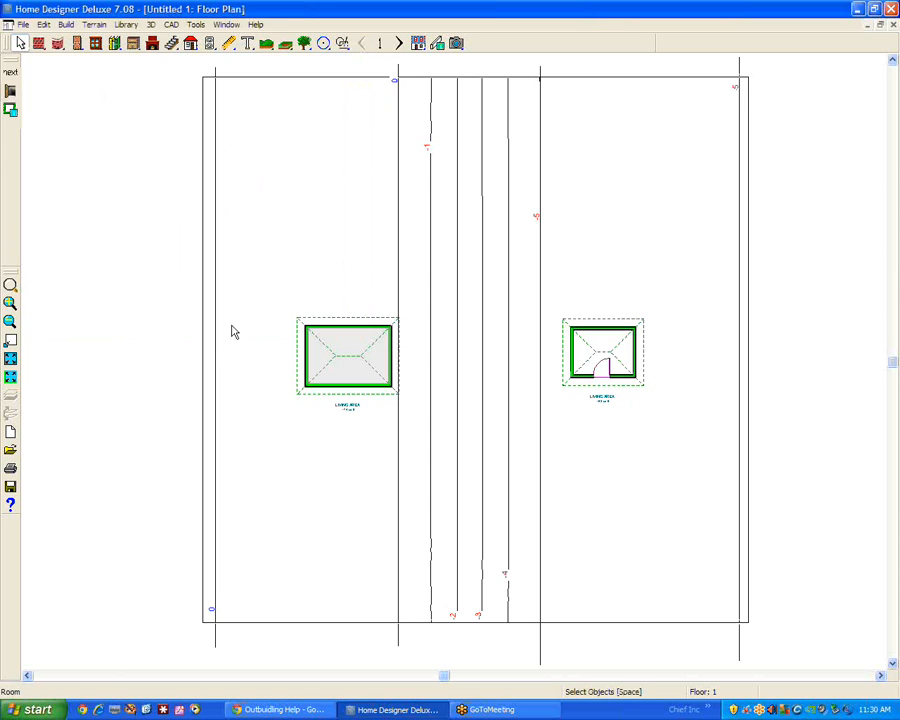
{"action": "left_click", "coordinate": [333, 164]}
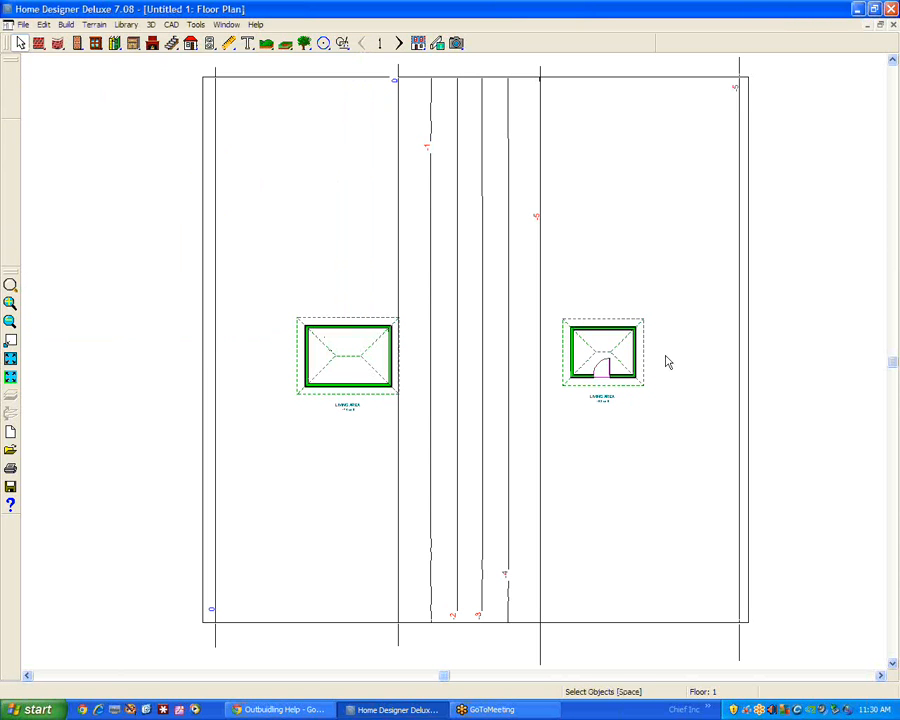
Create a full 3D overview and copy the smaller building's door onto the front wall of the larger building
{"action": "left_click", "coordinate": [457, 44]}
{"action": "left_click", "coordinate": [551, 44]}
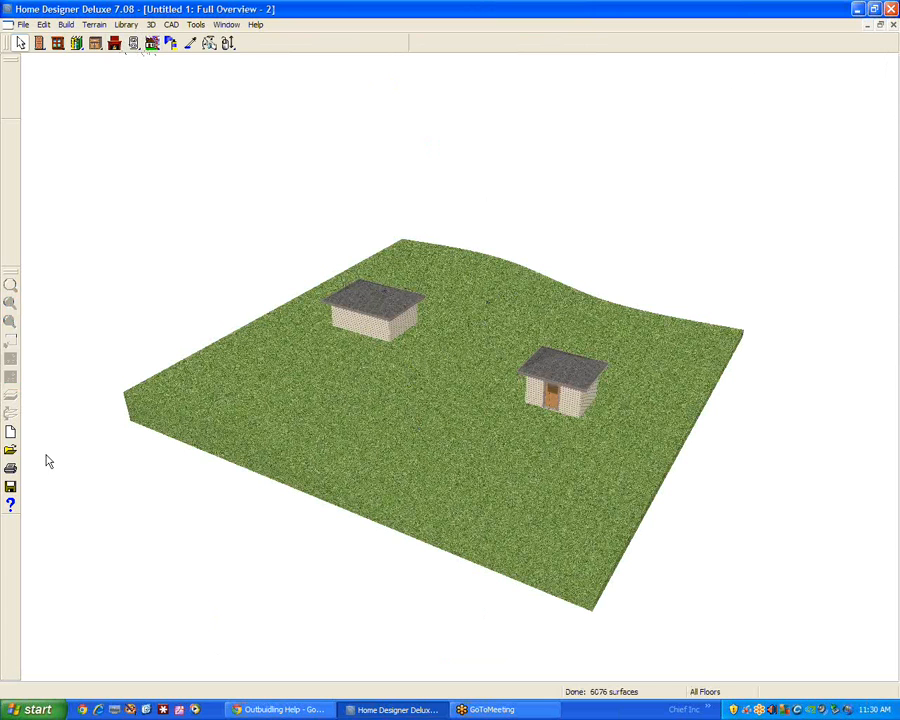
{"action": "scroll", "coordinate": [355, 338], "scroll_direction": "up", "scroll_amount": 4}
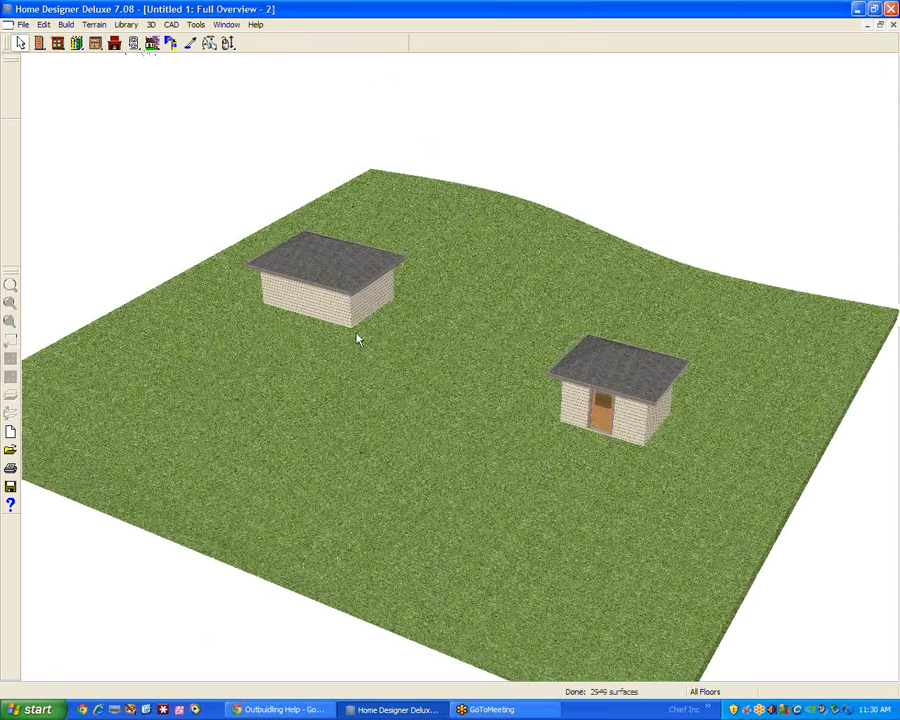
{"action": "right_click", "coordinate": [595, 410]}
{"action": "left_click", "coordinate": [620, 467]}
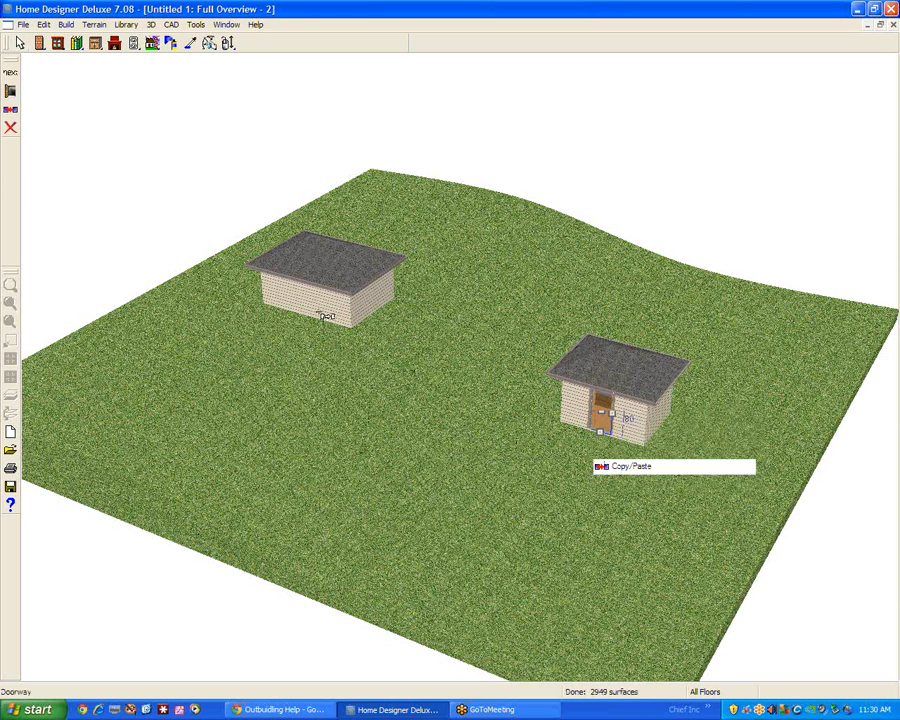
{"action": "left_click", "coordinate": [308, 302]}
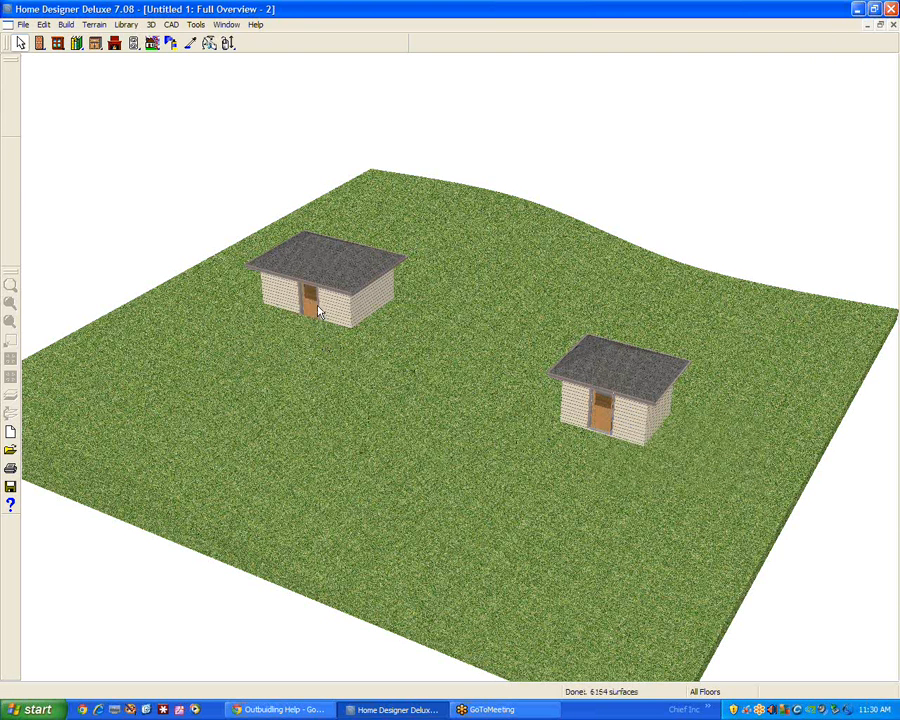
Return to the floor plan and set the larger building's floor height to 66 and its ceiling height to 97 1/8
{"action": "key", "text": "ctrl+Tab"}
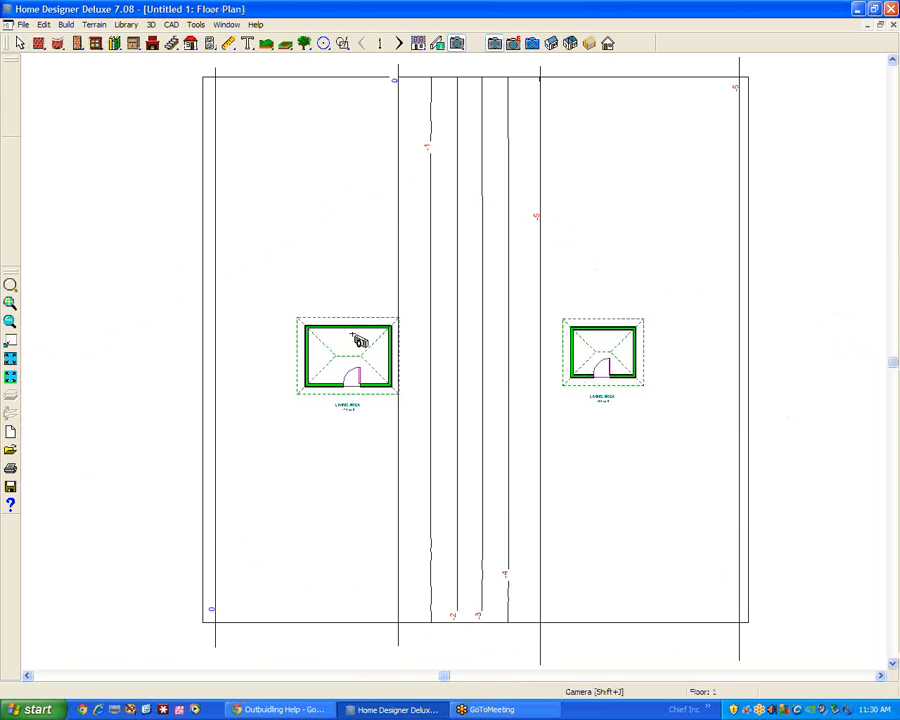
{"action": "right_click", "coordinate": [360, 341]}
{"action": "left_click", "coordinate": [385, 380]}
{"action": "key", "text": "Tab"}
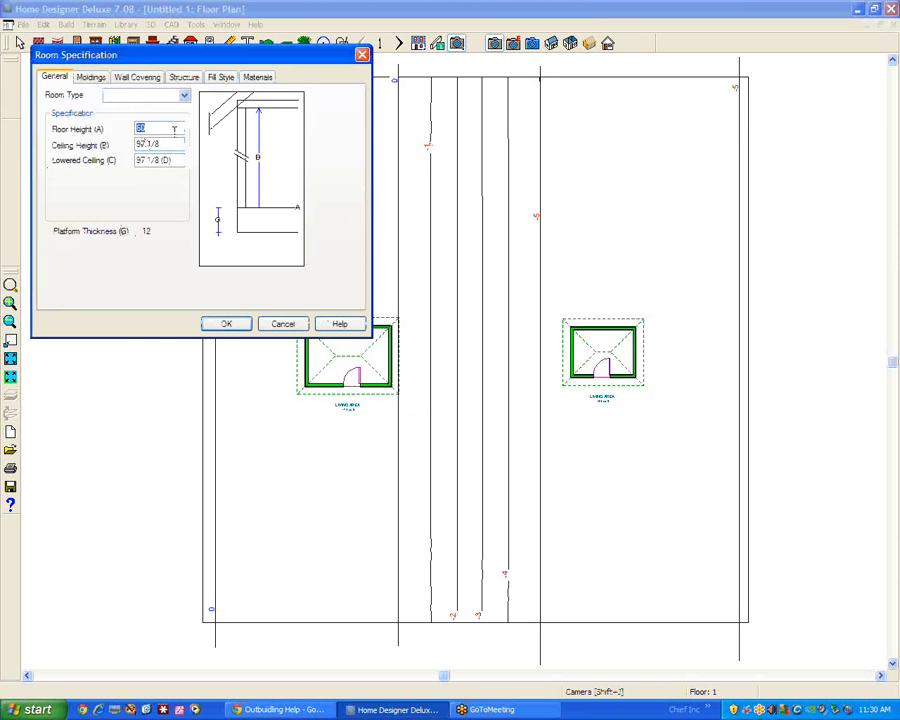
{"action": "type", "text": "68"}
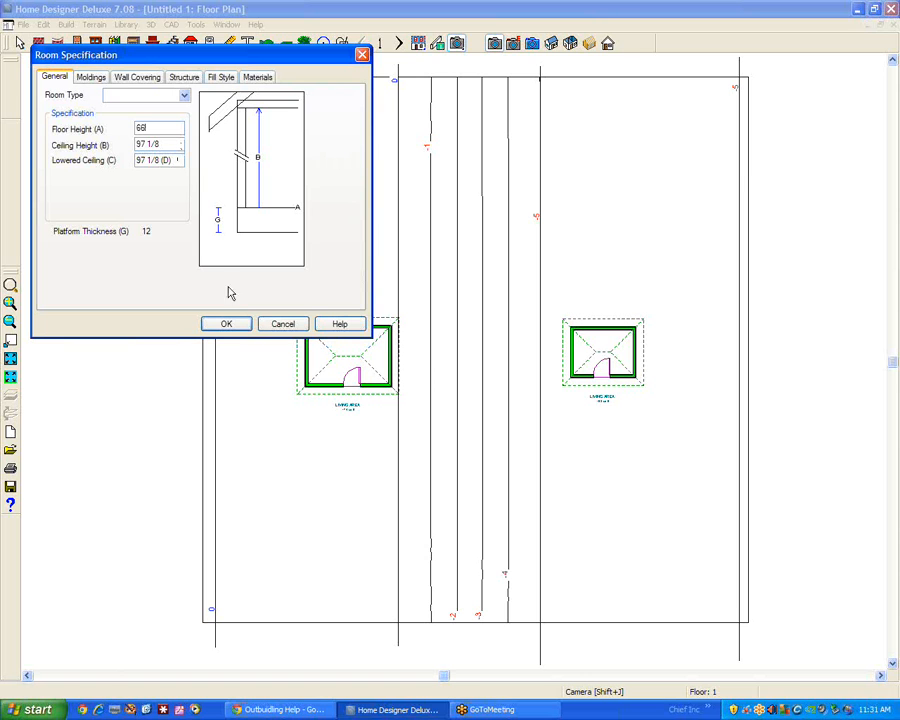
{"action": "key", "text": "BackSpace"}
{"action": "type", "text": "66"}
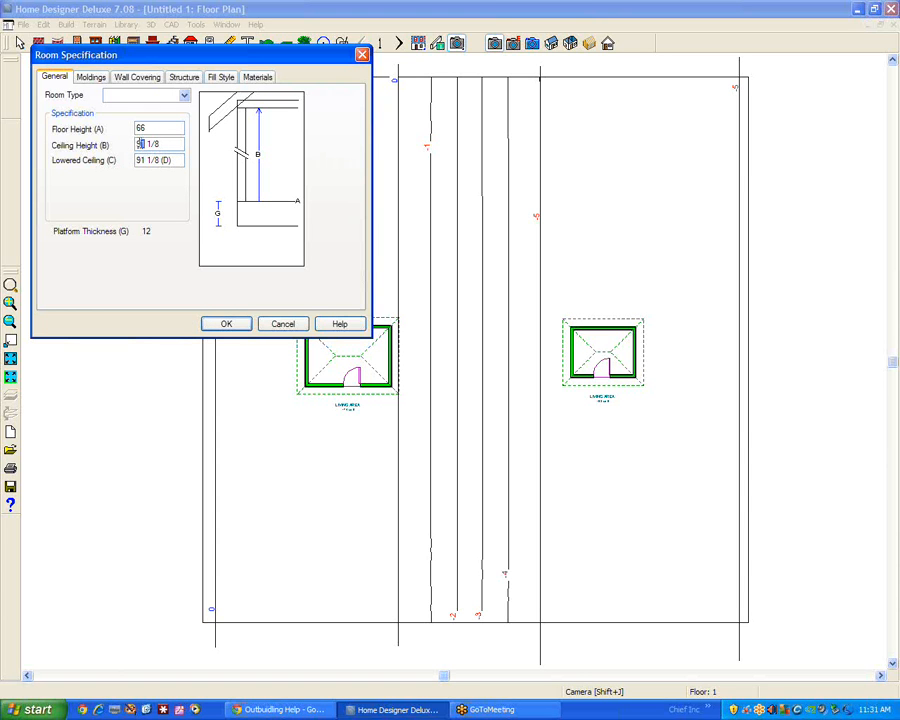
{"action": "type", "text": "7"}
{"action": "left_click", "coordinate": [227, 327]}
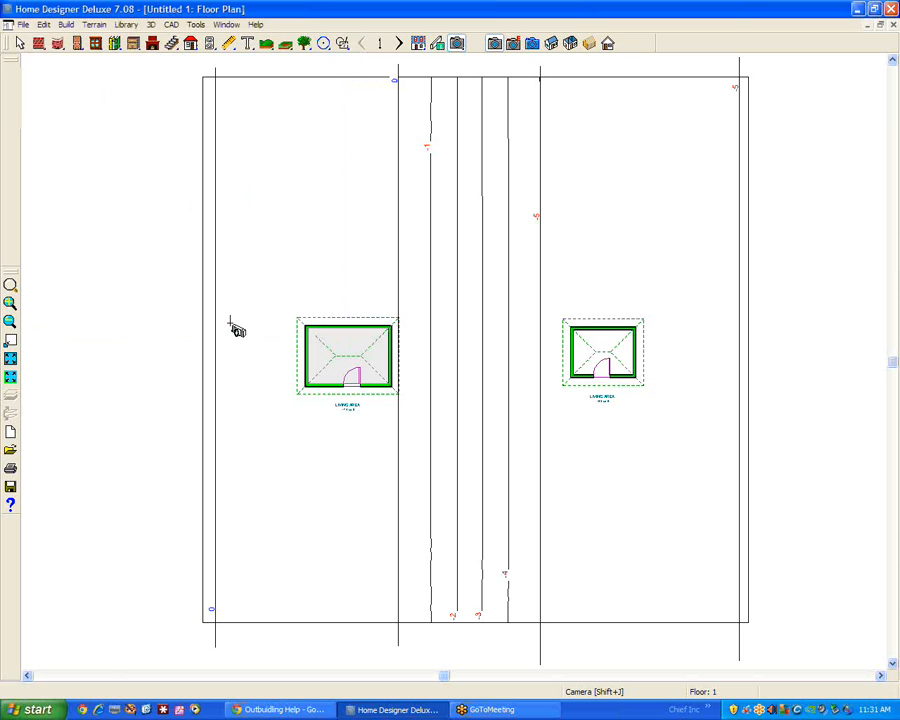
{"action": "left_click", "coordinate": [369, 393]}
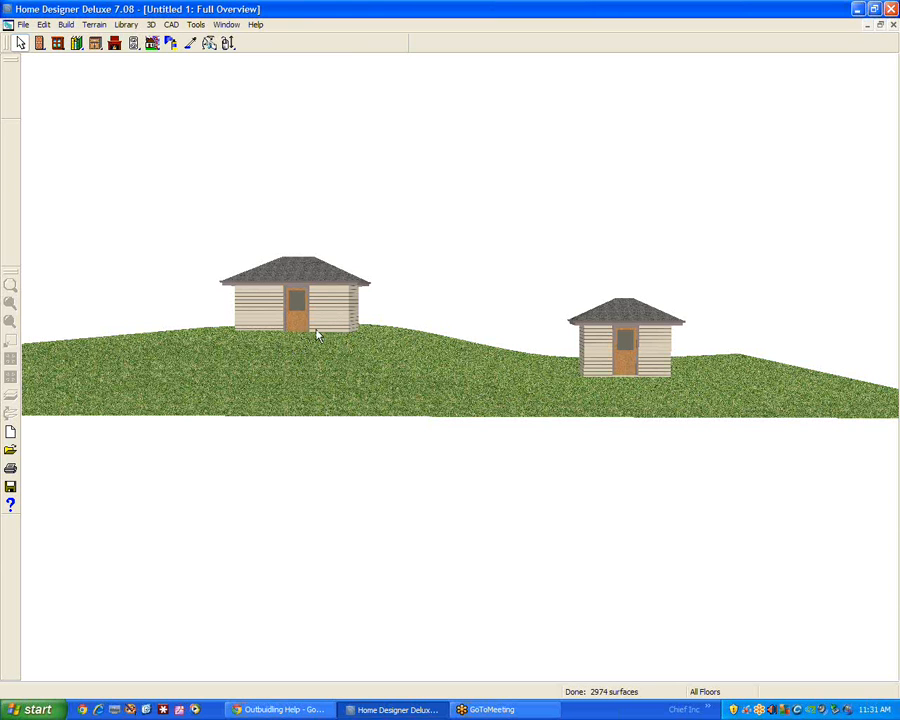
Try a building pad elevation of -69 for the terrain from the full overview
{"action": "double_click", "coordinate": [322, 394]}
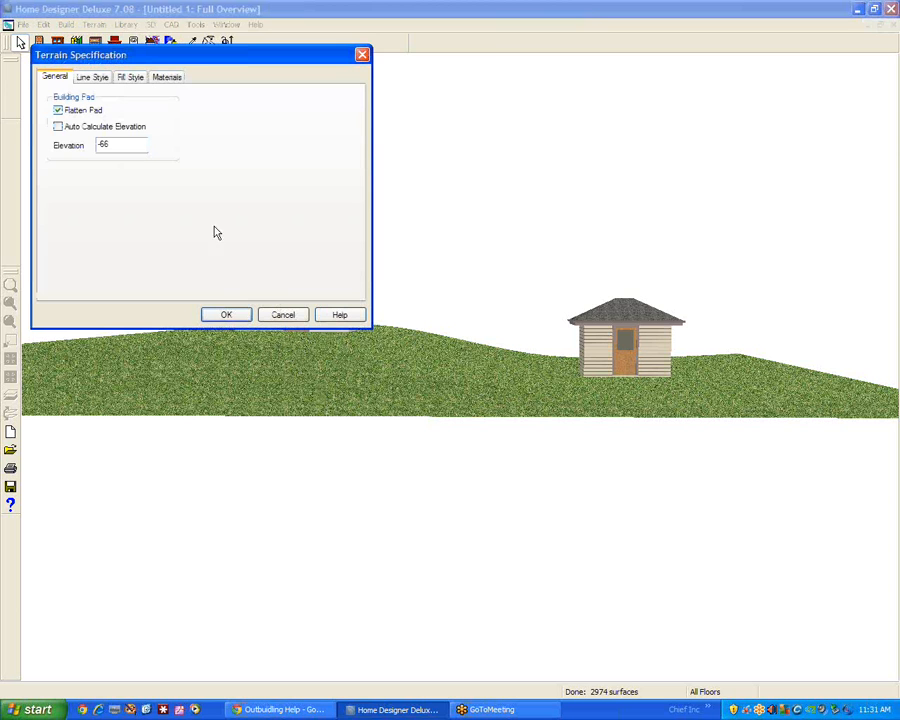
{"action": "double_click", "coordinate": [104, 144]}
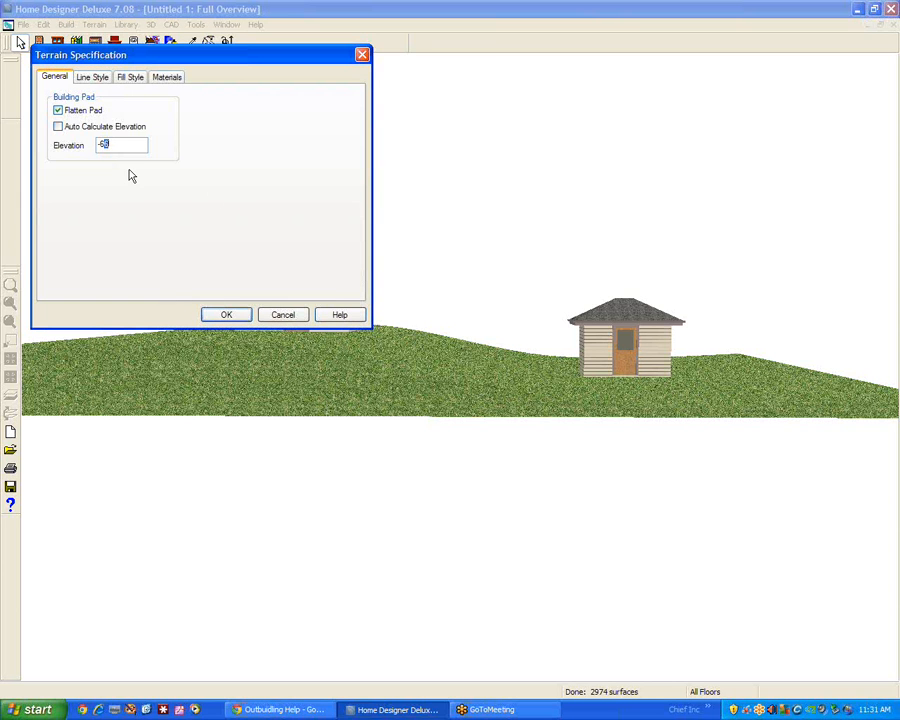
{"action": "type", "text": "48"}
{"action": "left_click", "coordinate": [228, 315]}
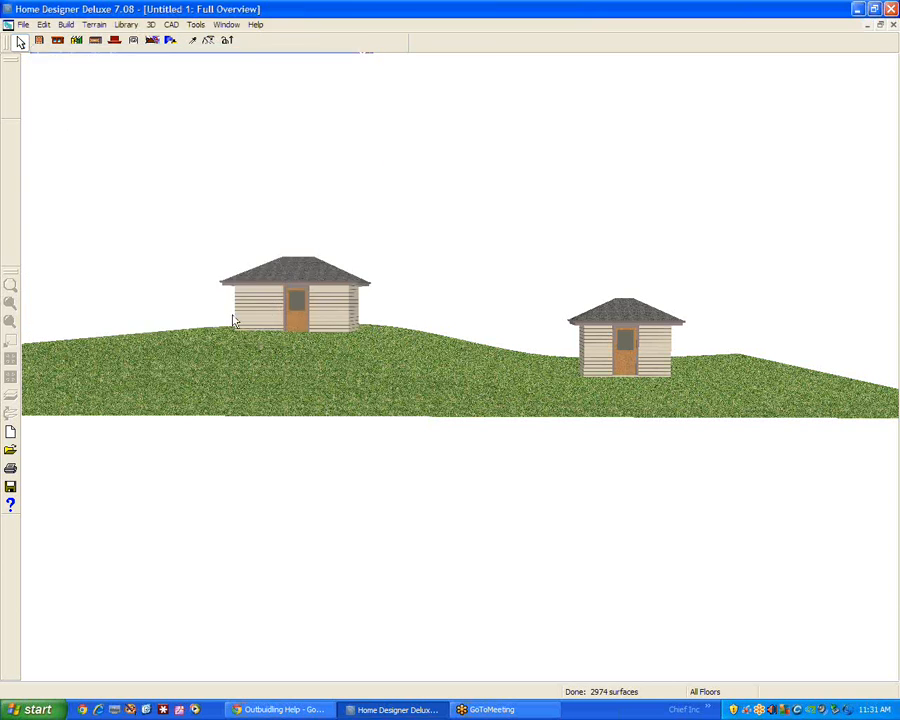
Change the terrain's building pad elevation to -72
{"action": "double_click", "coordinate": [295, 378]}
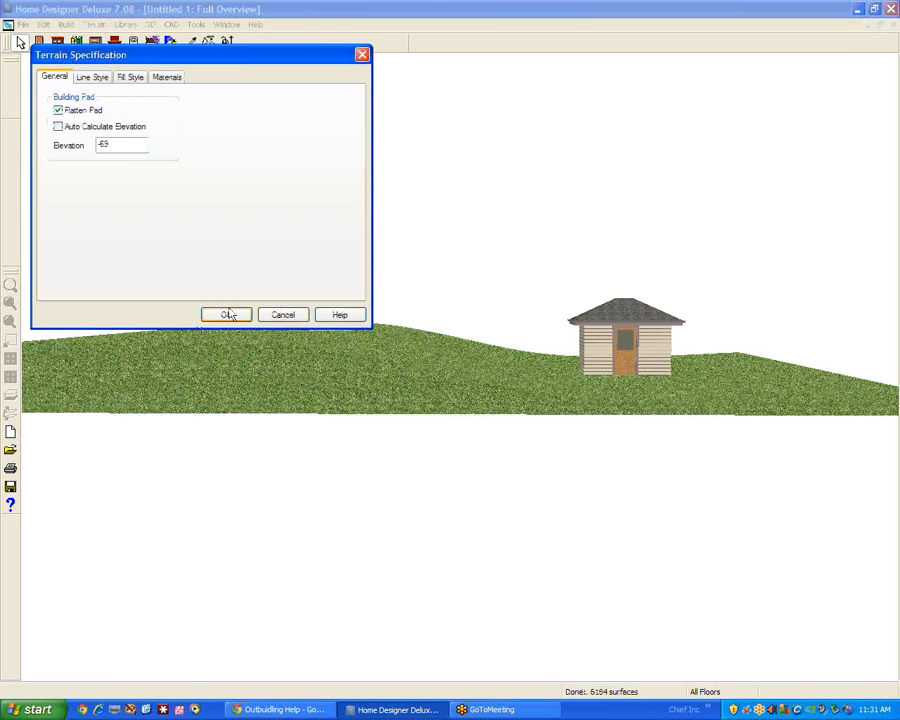
{"action": "double_click", "coordinate": [101, 144]}
{"action": "type", "text": "-72"}
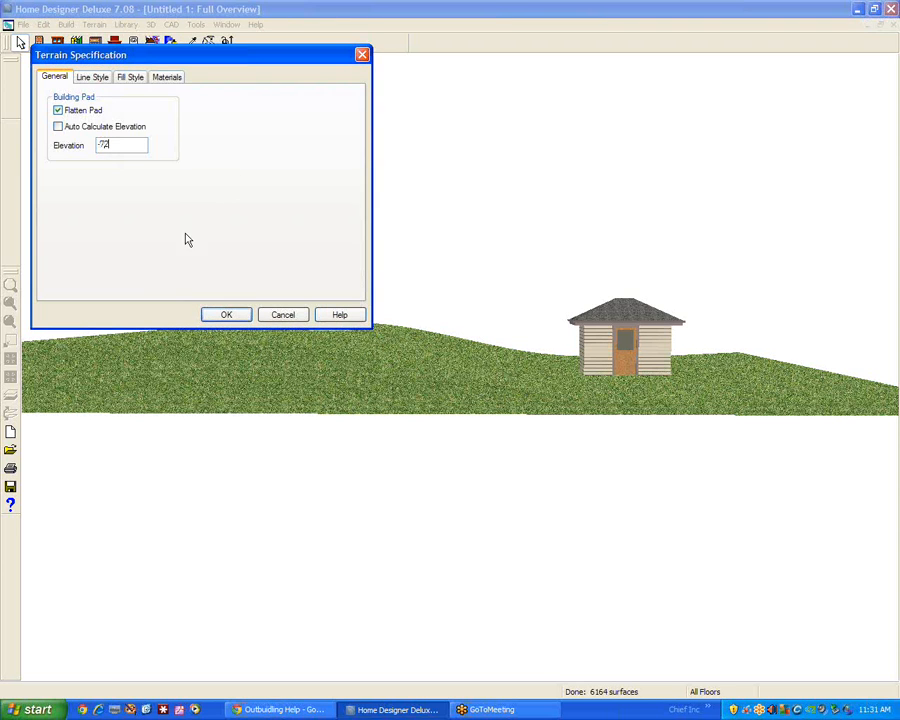
{"action": "left_click", "coordinate": [227, 314]}
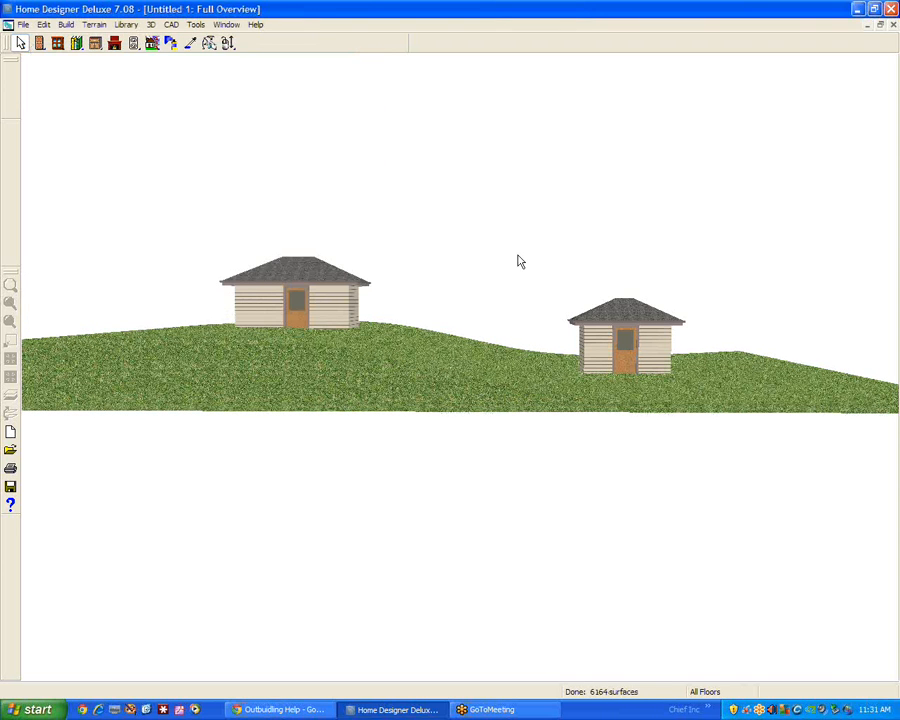
Try a terrain building pad elevation of -55 to lower the ground around both buildings
{"action": "double_click", "coordinate": [309, 374]}
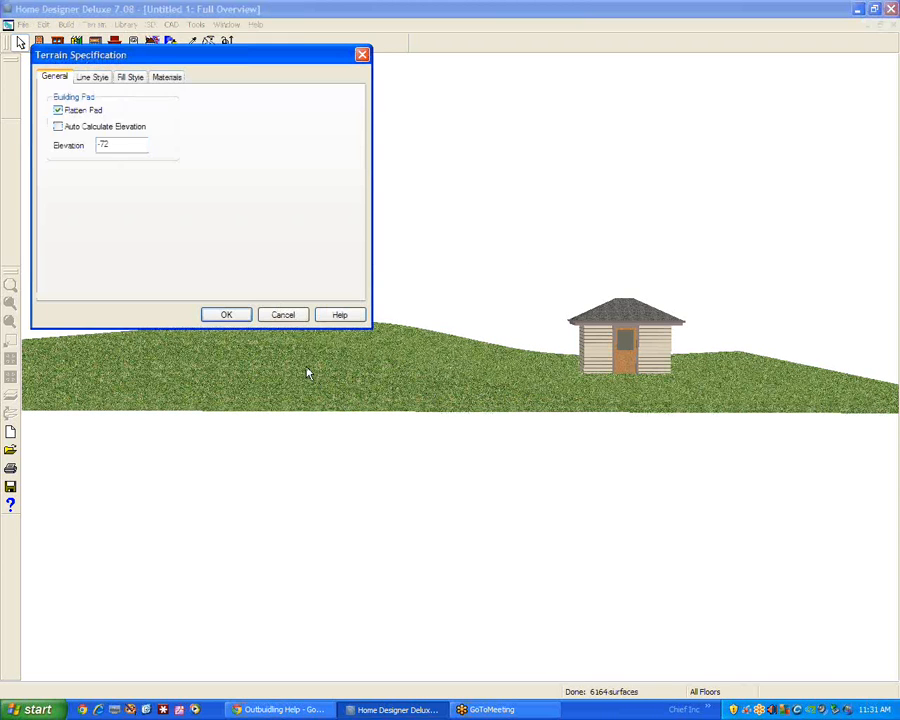
{"action": "double_click", "coordinate": [101, 144]}
{"action": "type", "text": "48"}
{"action": "left_click", "coordinate": [226, 315]}
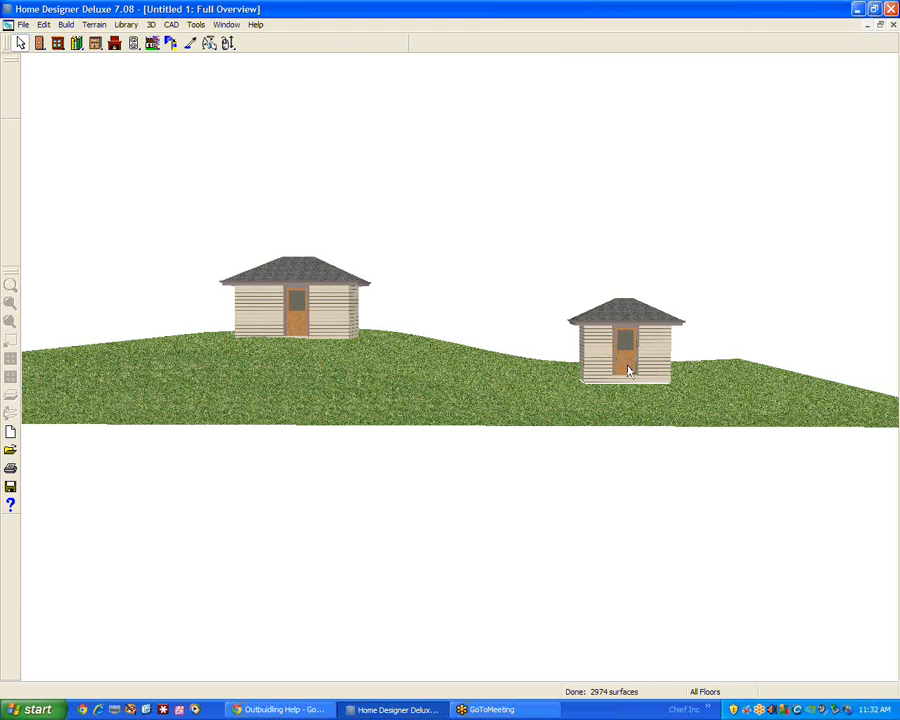
Set the building pad elevation in the terrain specification to -60
{"action": "double_click", "coordinate": [497, 401]}
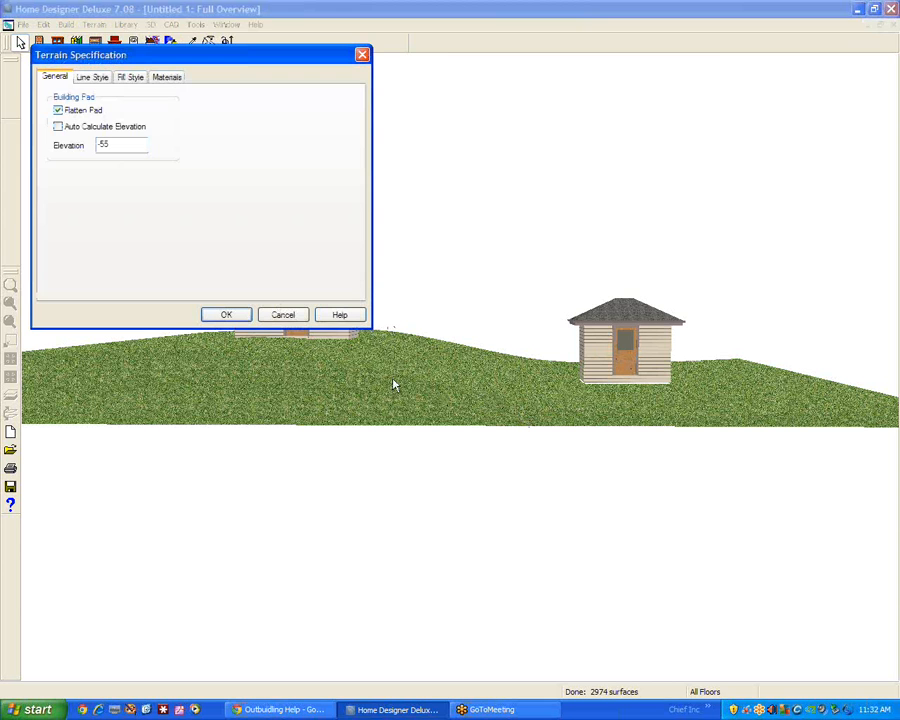
{"action": "double_click", "coordinate": [101, 144]}
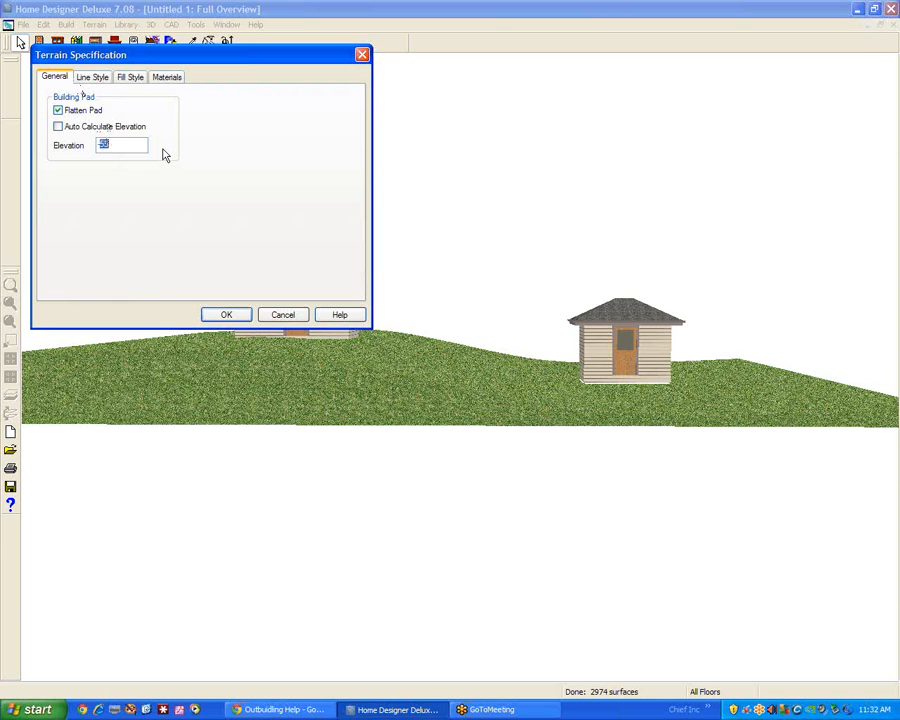
{"action": "type", "text": "-60"}
{"action": "left_click", "coordinate": [226, 315]}
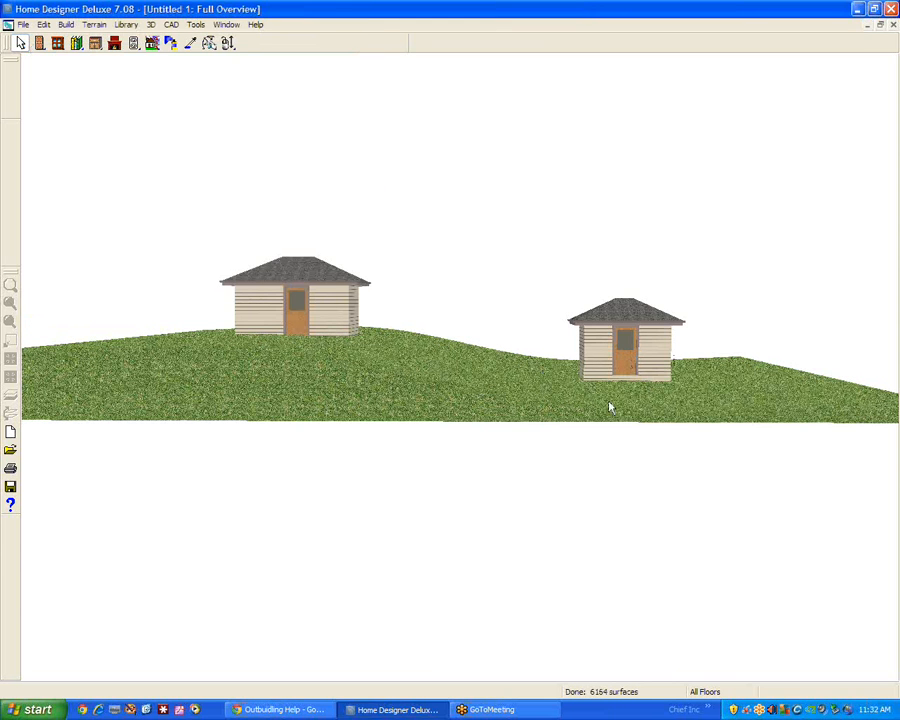
Adjust the terrain's building pad elevation to raise the ground slightly around both buildings
{"action": "double_click", "coordinate": [350, 393]}
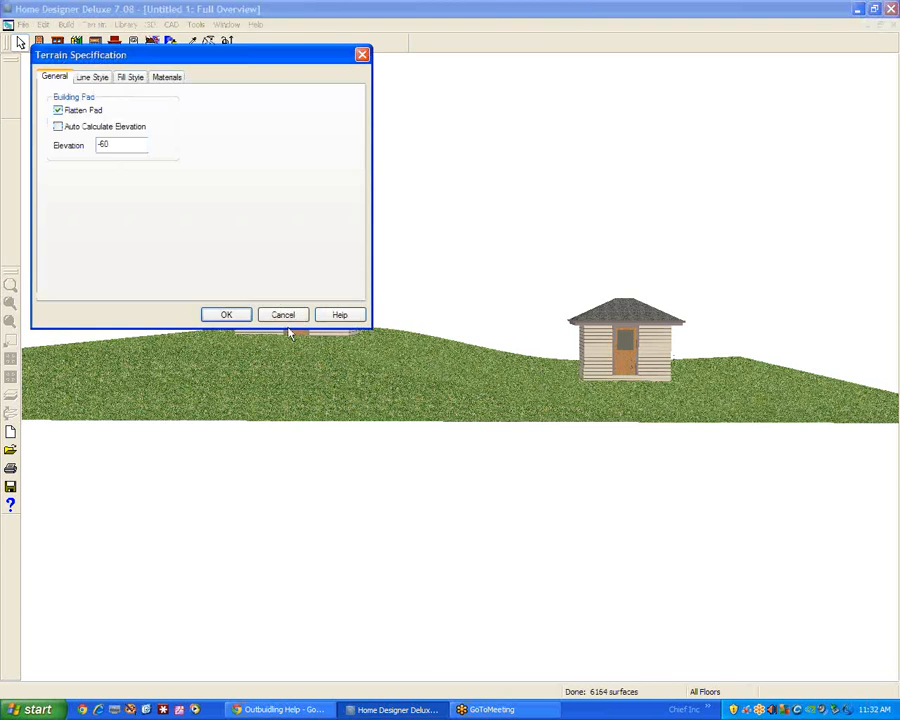
{"action": "double_click", "coordinate": [104, 143]}
{"action": "type", "text": "48"}
{"action": "left_click", "coordinate": [226, 315]}
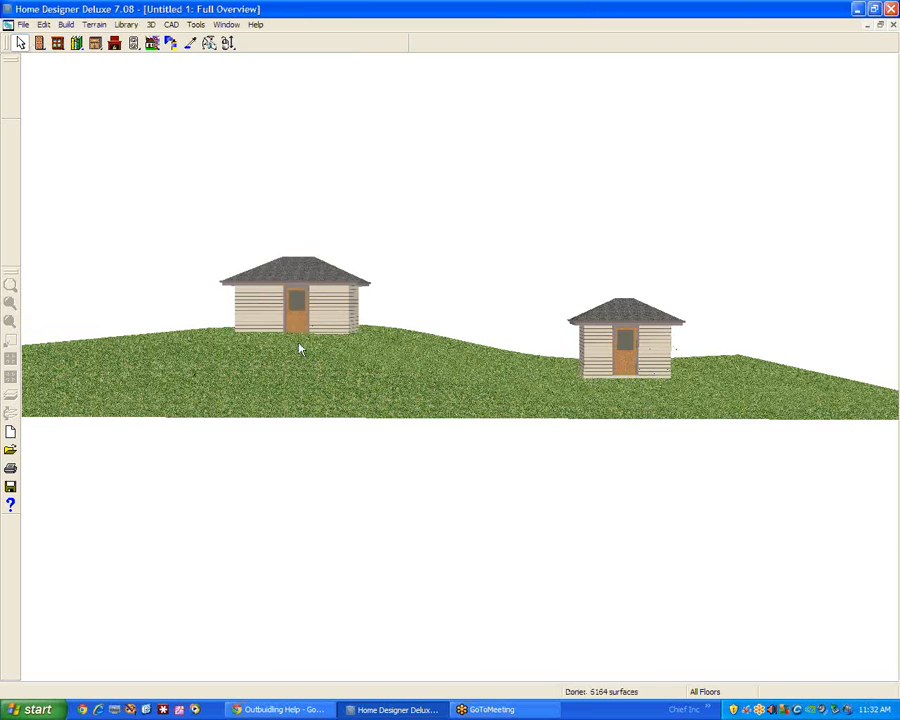
Try a floor height of 72 with a ceiling height of 97 1/8 for the uphill building's room, and check both overviews
{"action": "key", "text": "ctrl+Tab"}
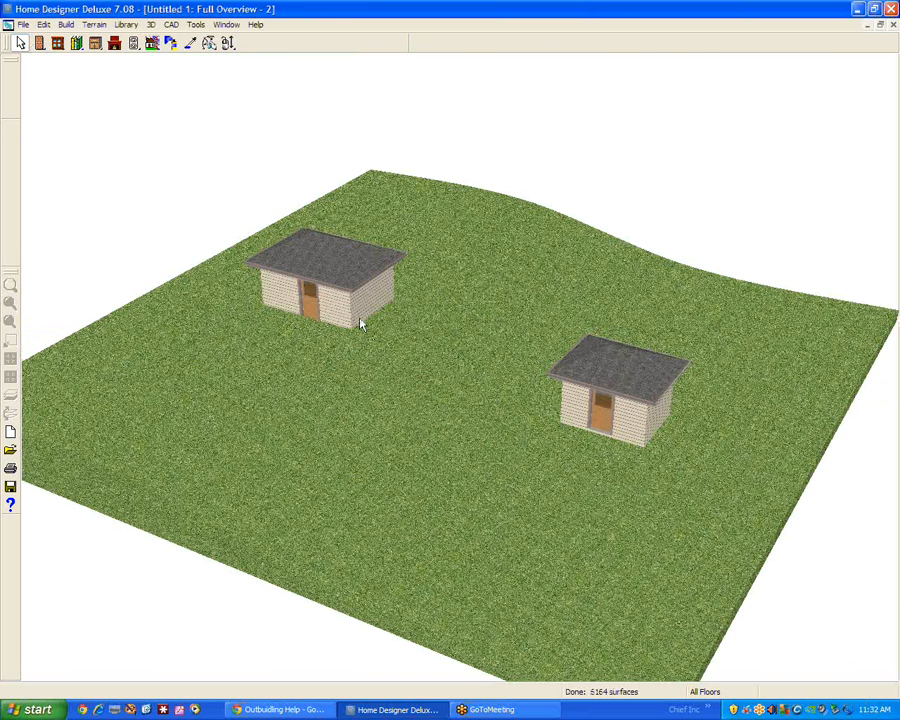
{"action": "key", "text": "ctrl+Tab"}
{"action": "right_click", "coordinate": [360, 344]}
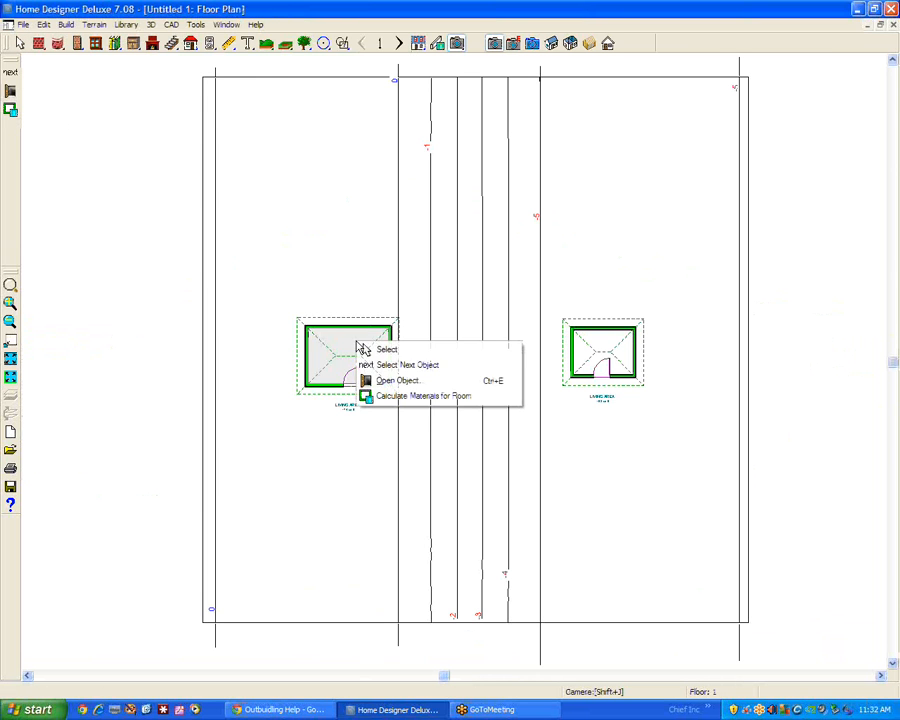
{"action": "left_click", "coordinate": [416, 381]}
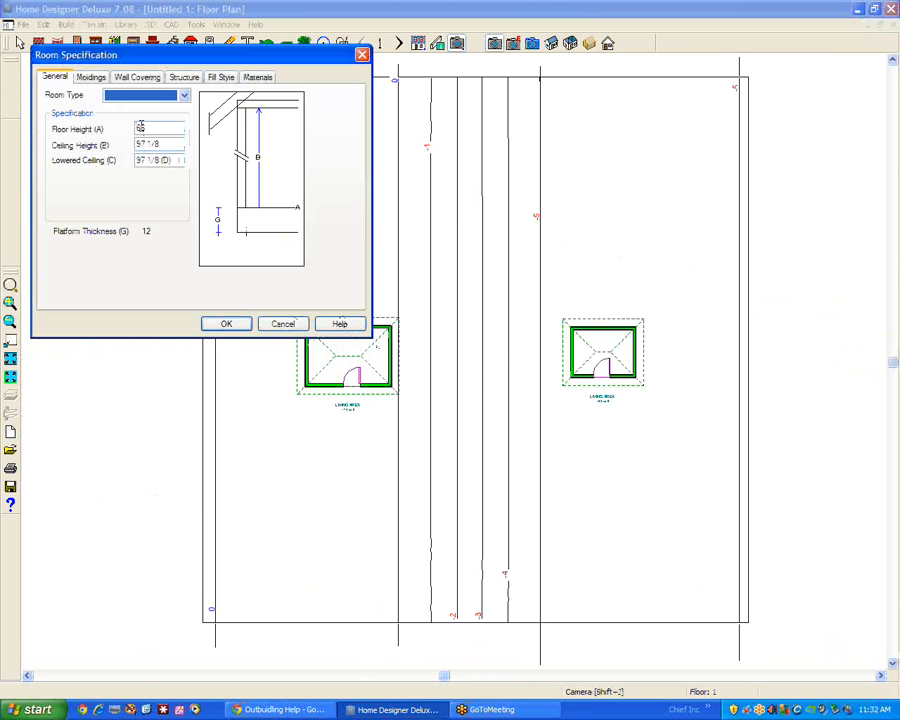
{"action": "left_click_drag", "start_coordinate": [148, 128], "coordinate": [90, 130]}
{"action": "type", "text": "12"}
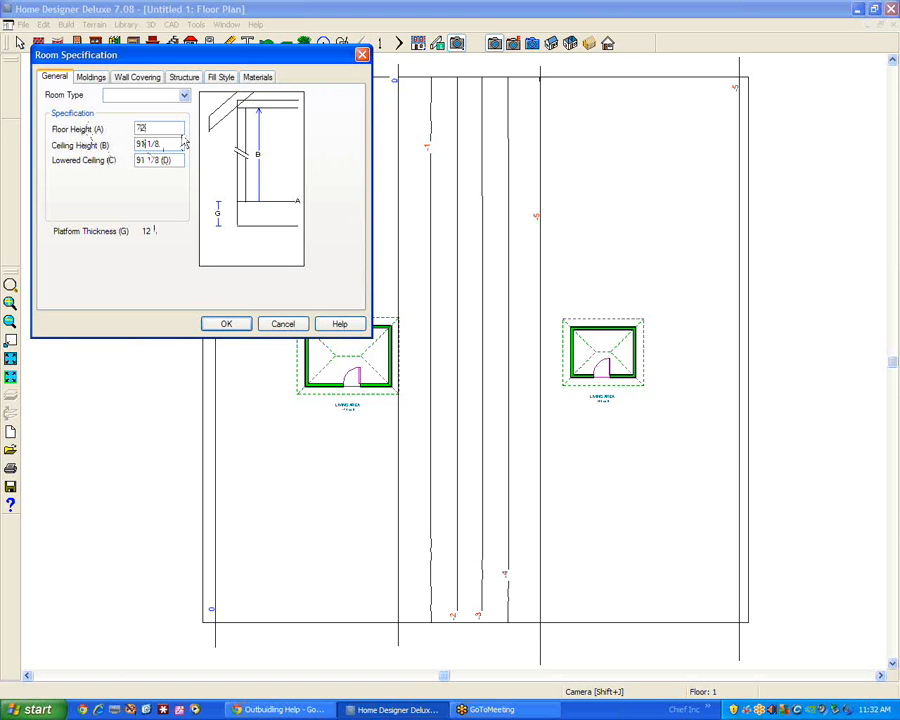
{"action": "left_click", "coordinate": [236, 325]}
{"action": "left_click_drag", "start_coordinate": [162, 161], "coordinate": [248, 161]}
{"action": "key", "text": "BackSpace"}
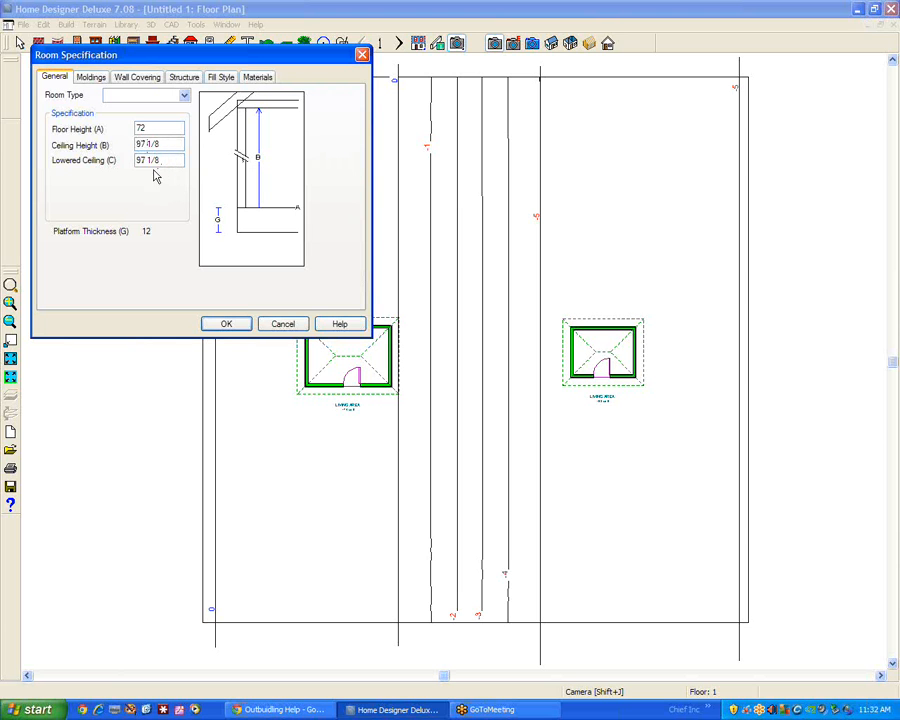
{"action": "left_click", "coordinate": [230, 327]}
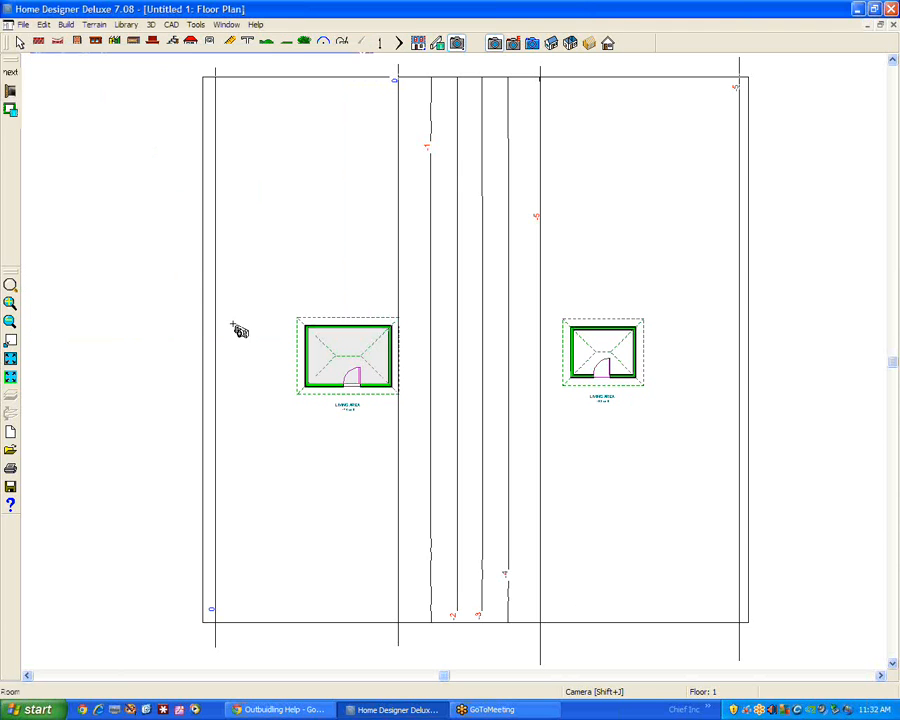
{"action": "key", "text": "ctrl+Tab"}
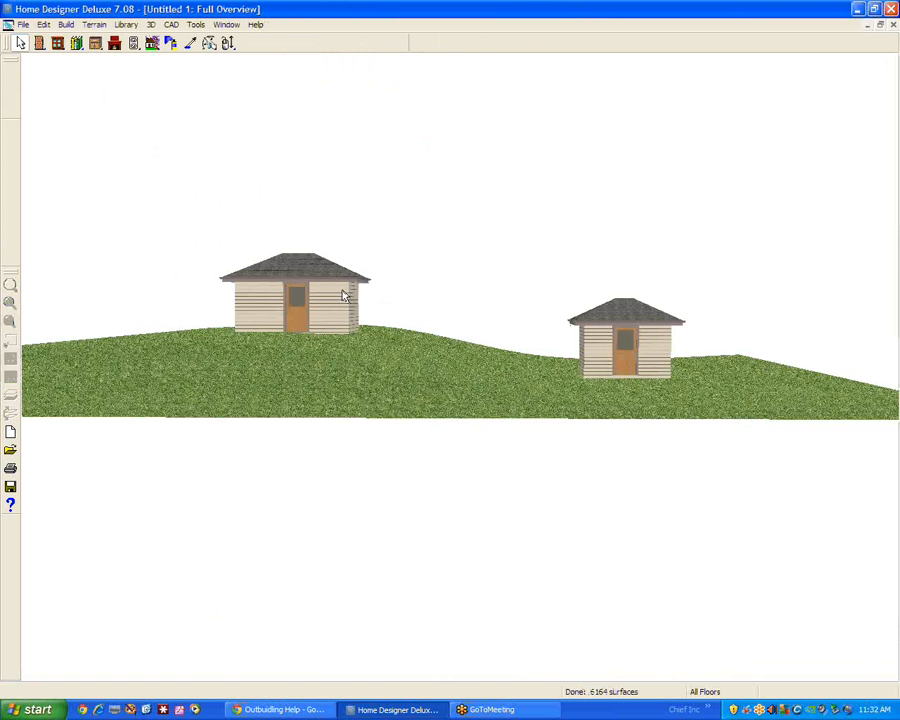
{"action": "key", "text": "ctrl+Tab"}
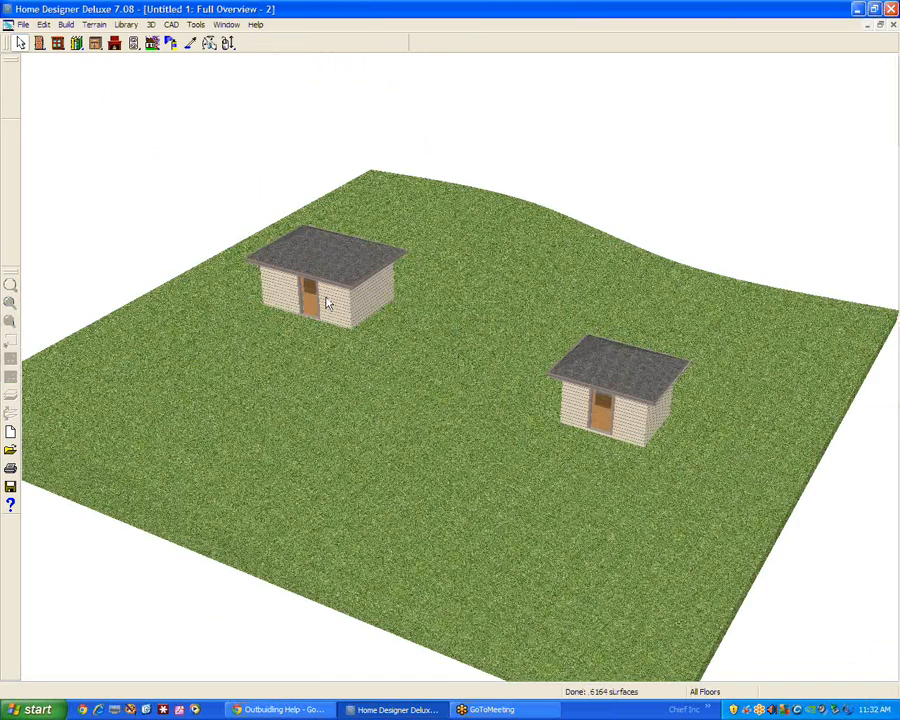
Set the uphill building's room to a floor height of 77 and a ceiling height of 97 1/8
{"action": "key", "text": "ctrl+Tab"}
{"action": "right_click", "coordinate": [345, 348]}
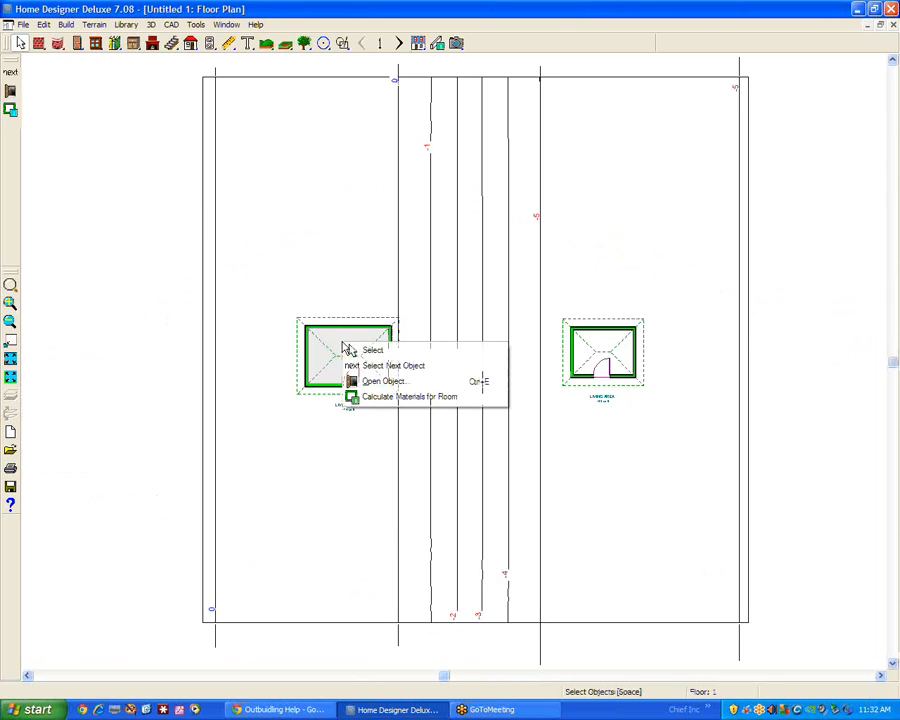
{"action": "left_click", "coordinate": [380, 381]}
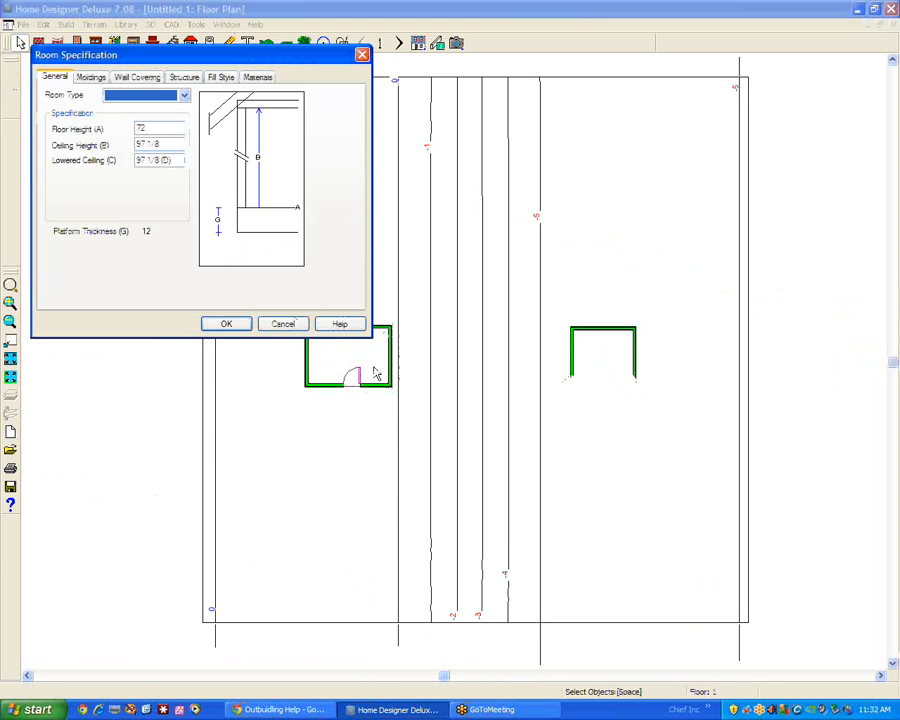
{"action": "double_click", "coordinate": [141, 127]}
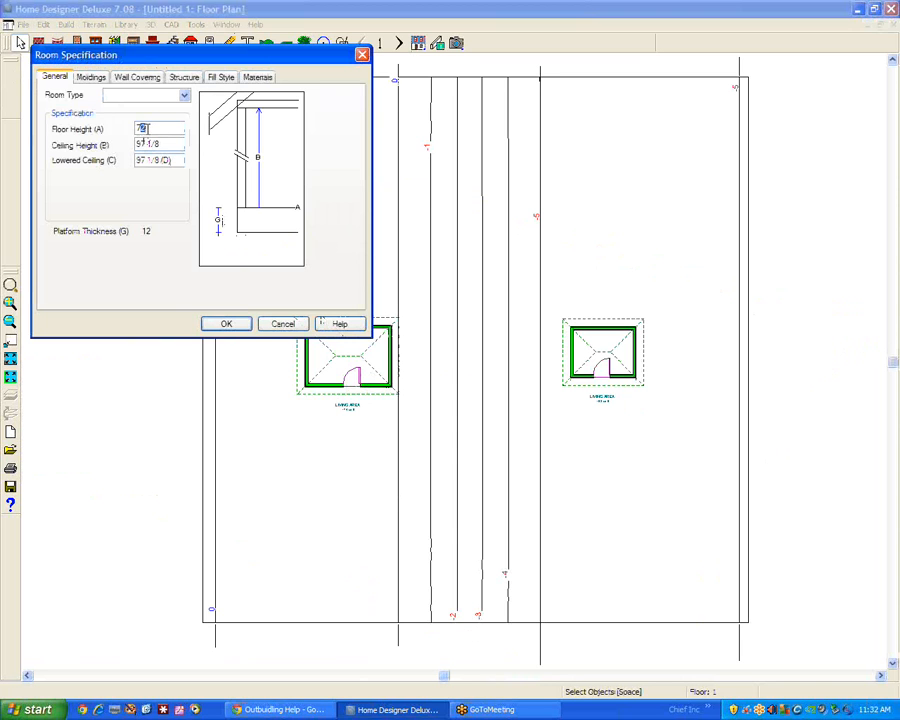
{"action": "type", "text": "77"}
{"action": "left_click", "coordinate": [163, 145]}
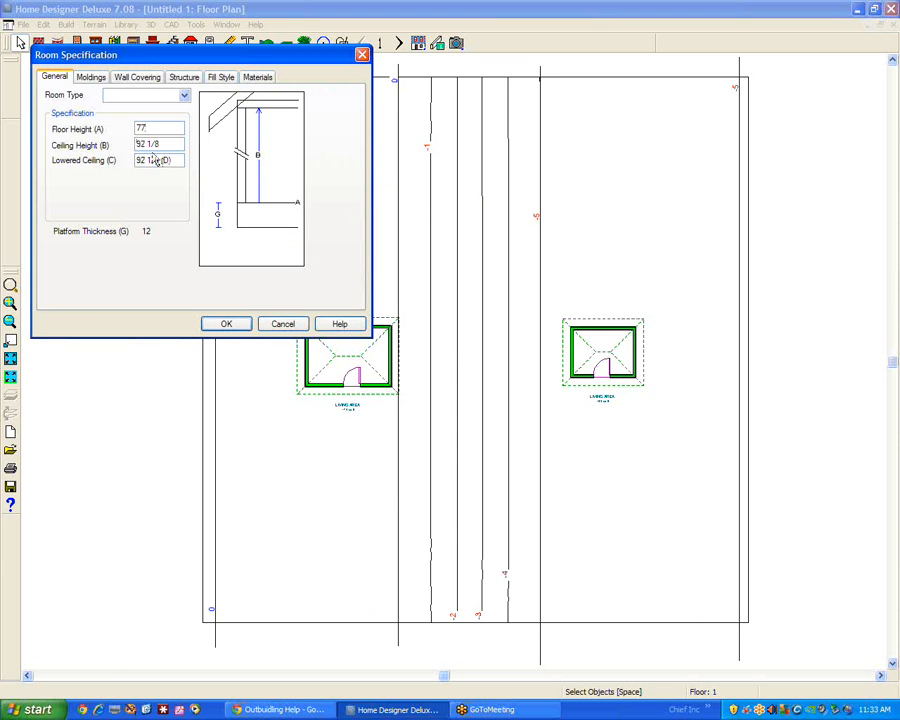
{"action": "key", "text": "BackSpace"}
{"action": "type", "text": "7"}
{"action": "left_click", "coordinate": [227, 324]}
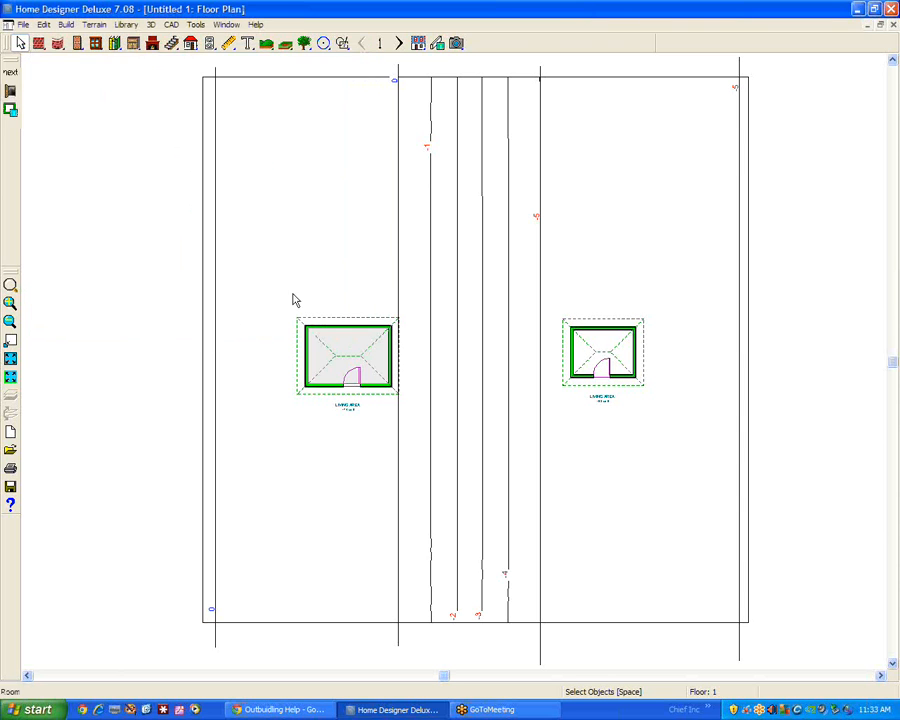
Orbit around the plot in the full overview to examine how both buildings sit on the terrain from different sides
{"action": "key", "text": "F9"}
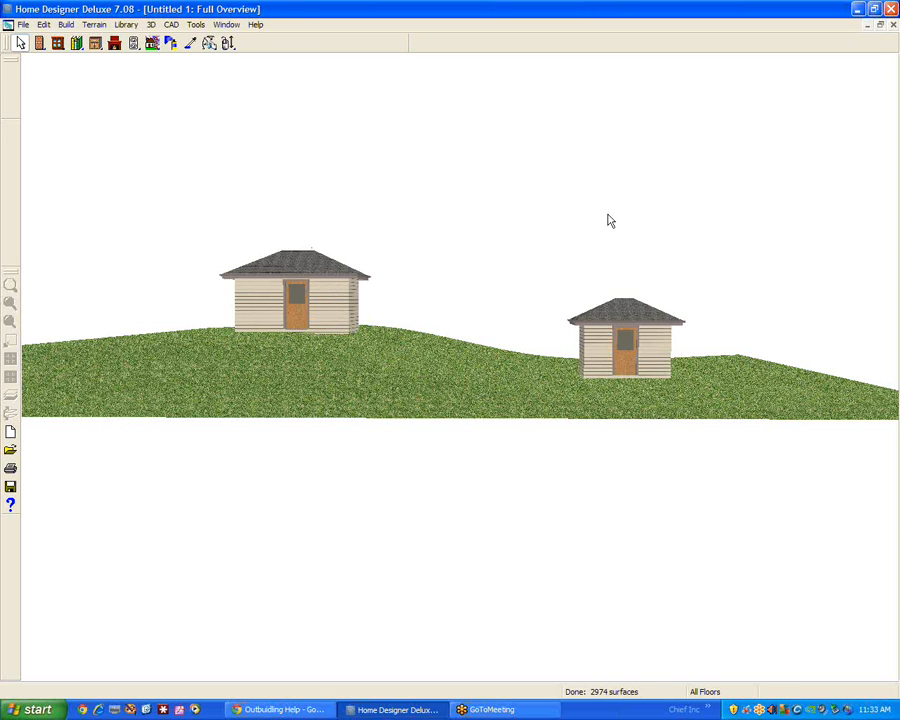
{"action": "left_click", "coordinate": [227, 43]}
{"action": "left_click_drag", "start_coordinate": [426, 243], "coordinate": [5, 264]}
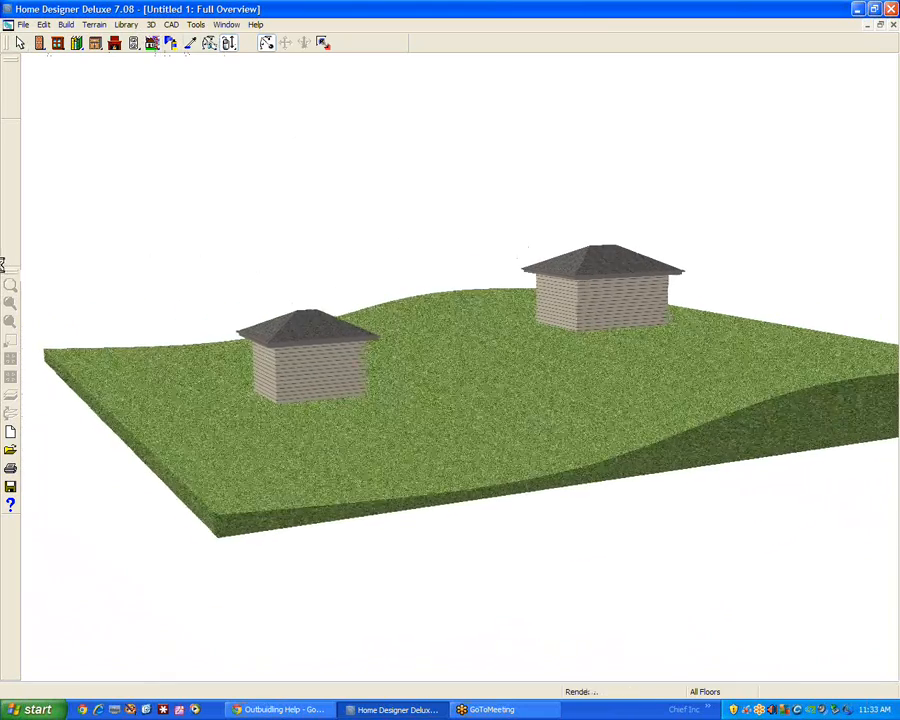
{"action": "left_click_drag", "start_coordinate": [357, 315], "coordinate": [726, 317]}
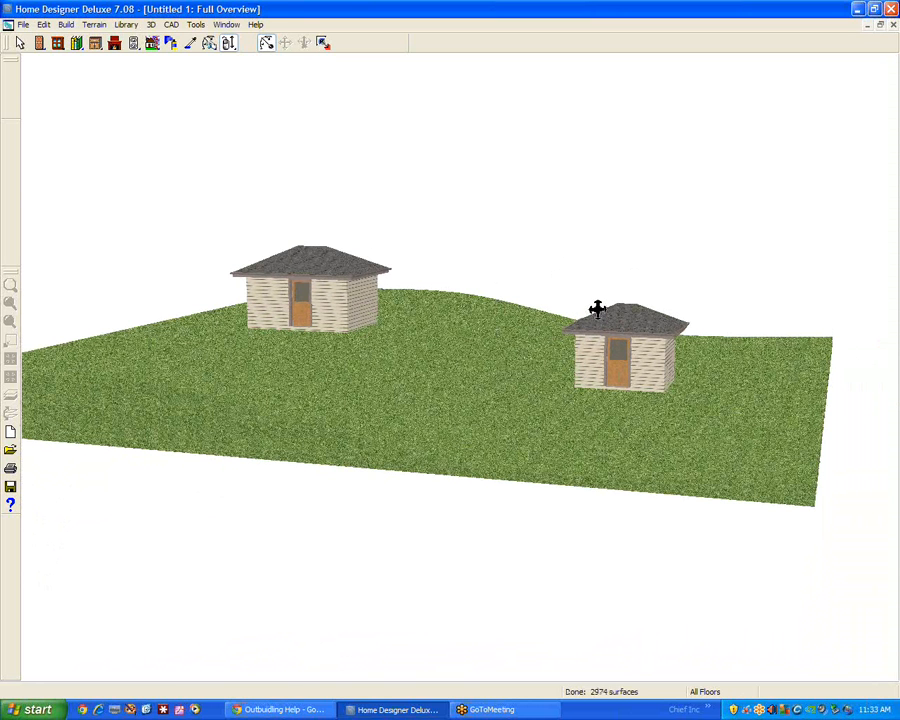
{"action": "left_click_drag", "start_coordinate": [598, 314], "coordinate": [558, 317]}
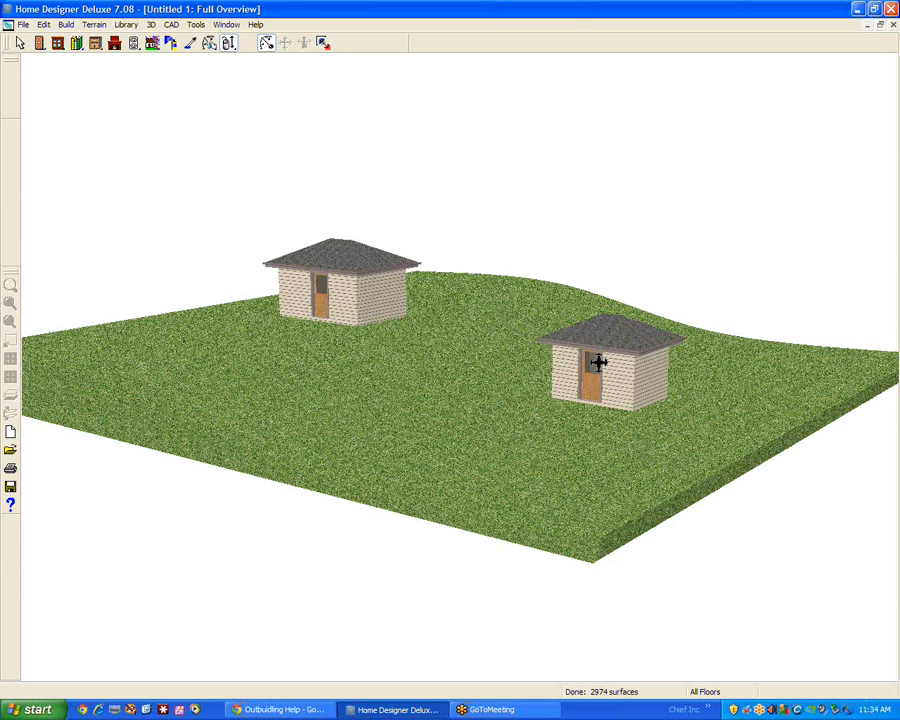
{"action": "left_click_drag", "start_coordinate": [598, 362], "coordinate": [546, 347]}
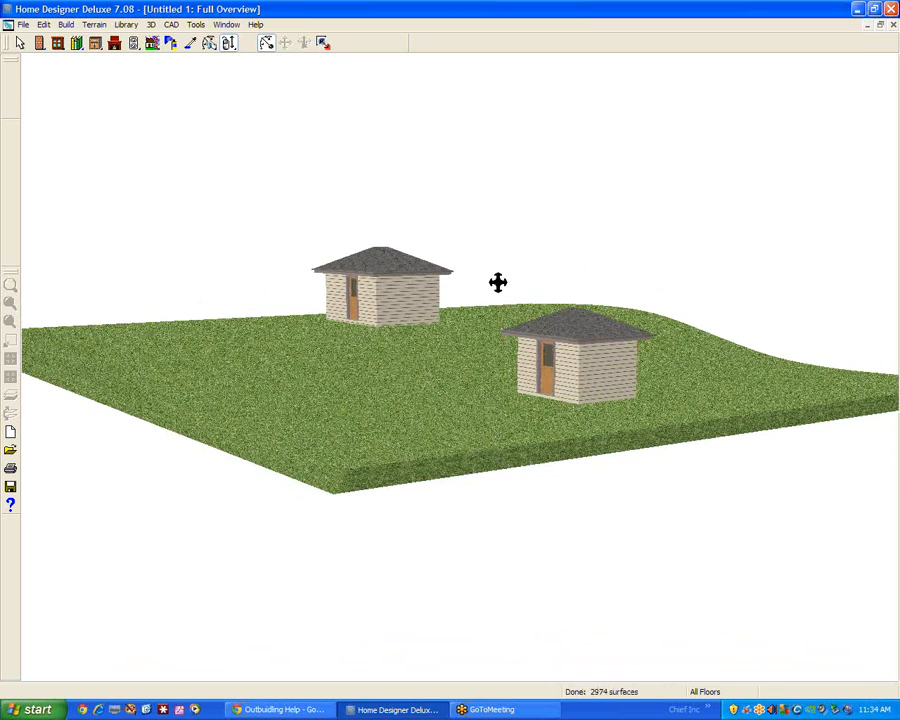